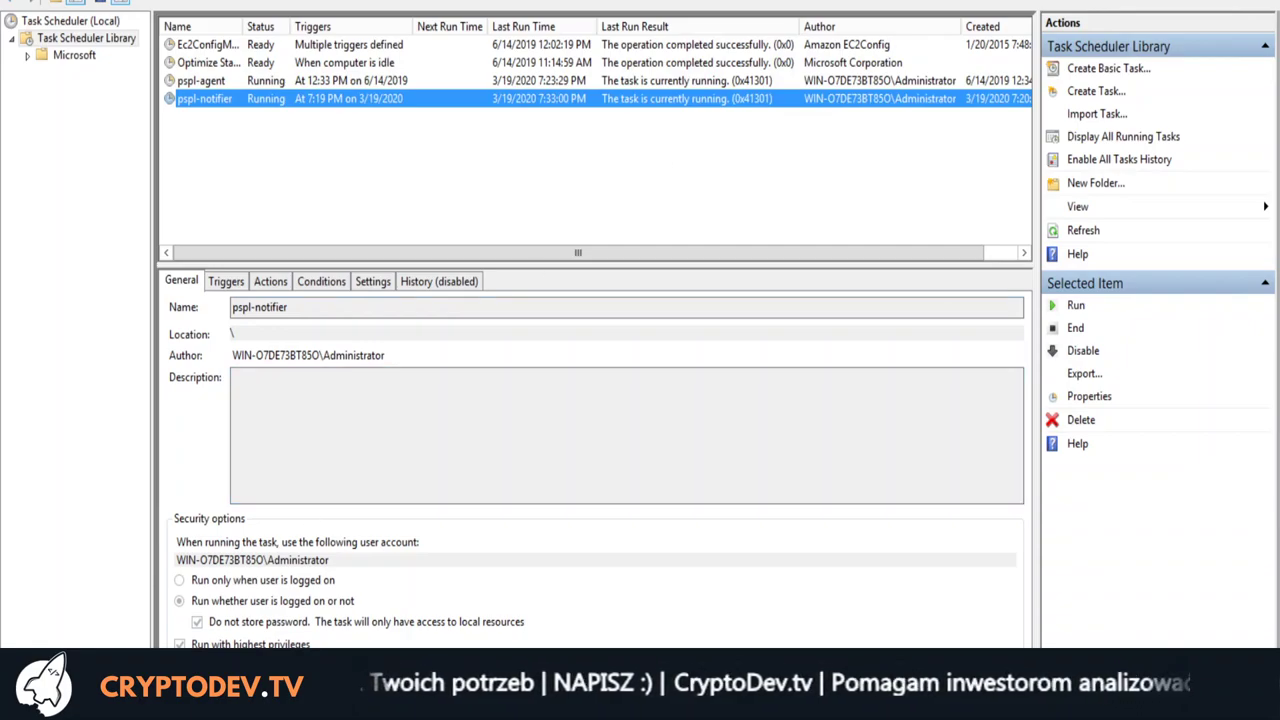
Switch to File Explorer, check the full path of the solbo-0.0.2-pre folder, and return to the Task Scheduler.
key(alt+Tab)
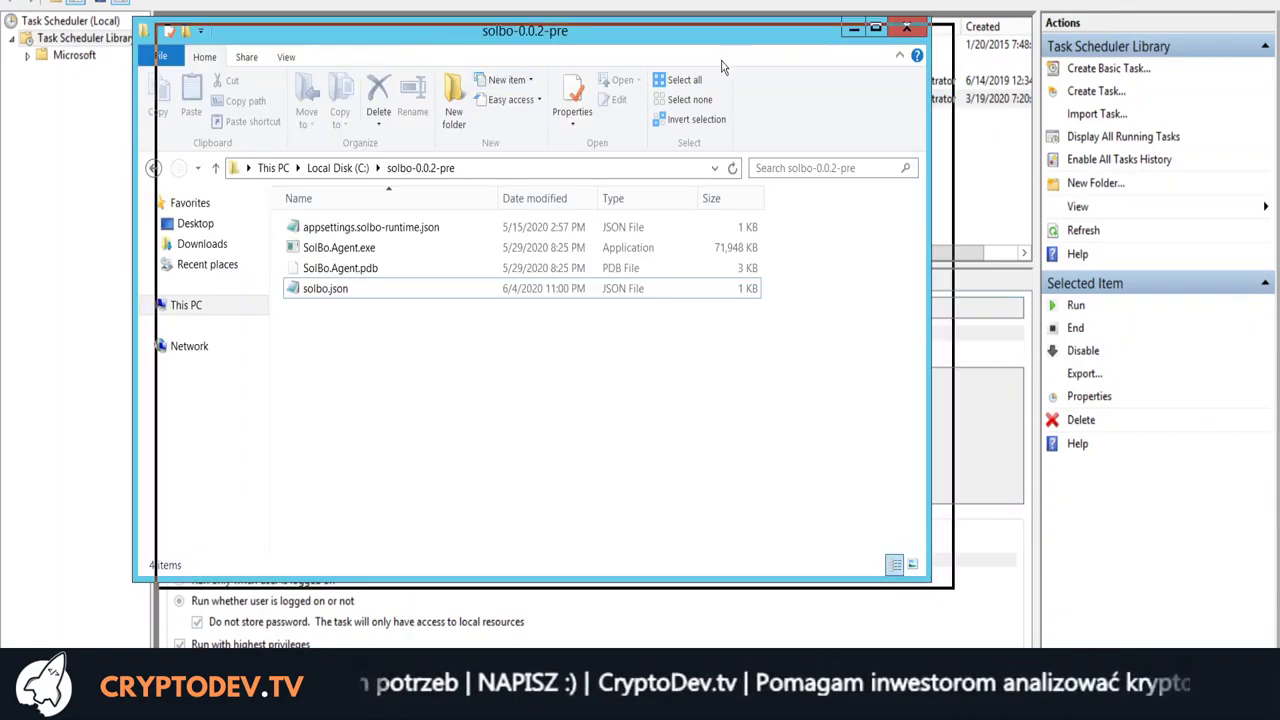
click(671, 205)
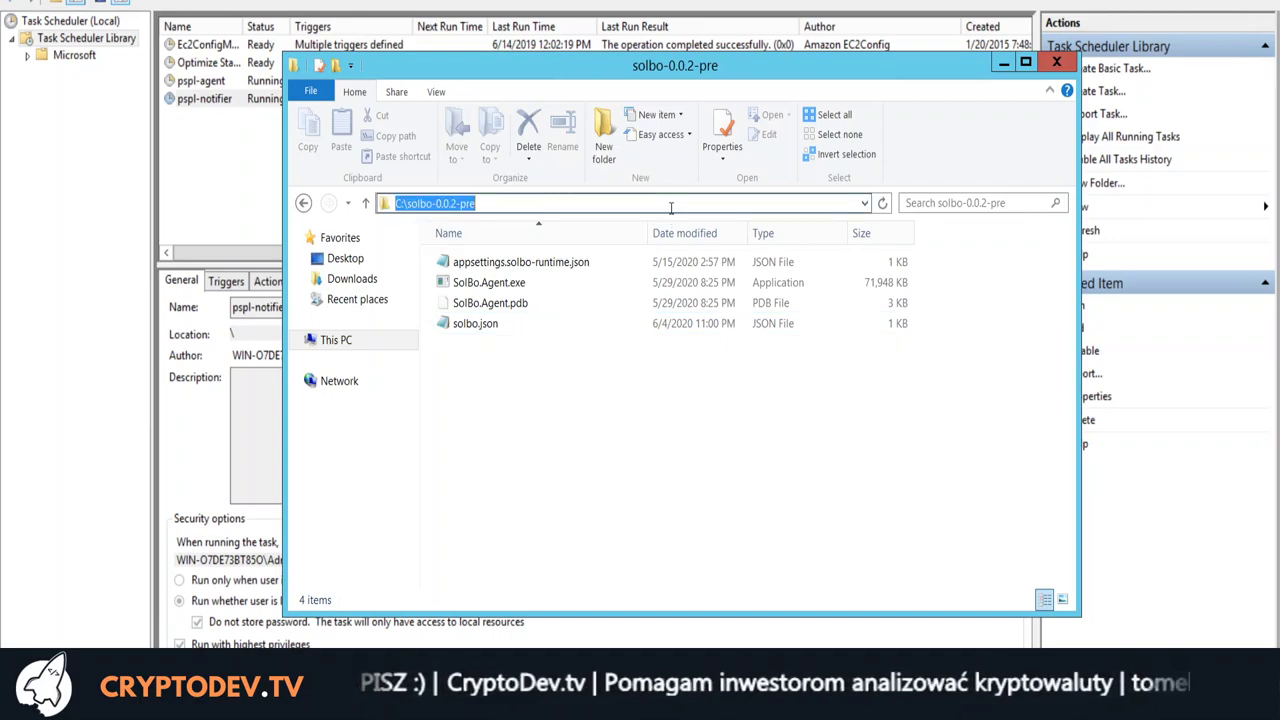
click(1003, 66)
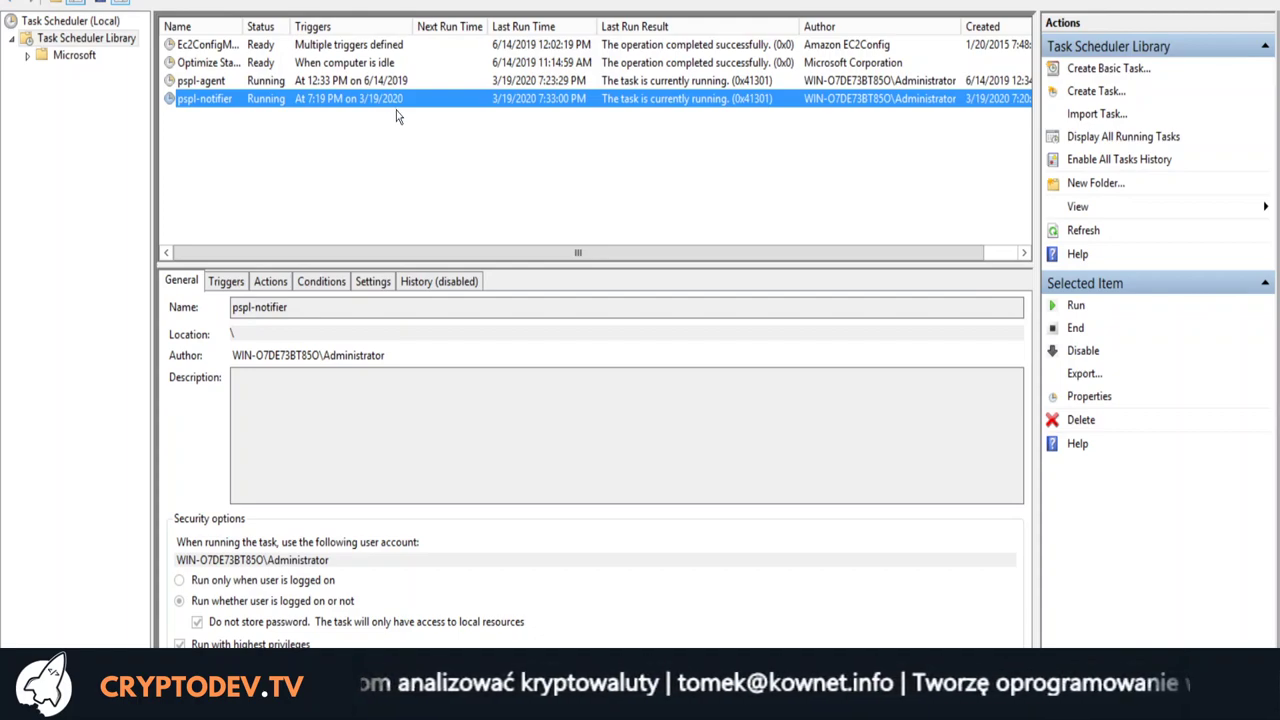
Start a new task in the Task Scheduler Library and name it solbo.
right_click(245, 178)
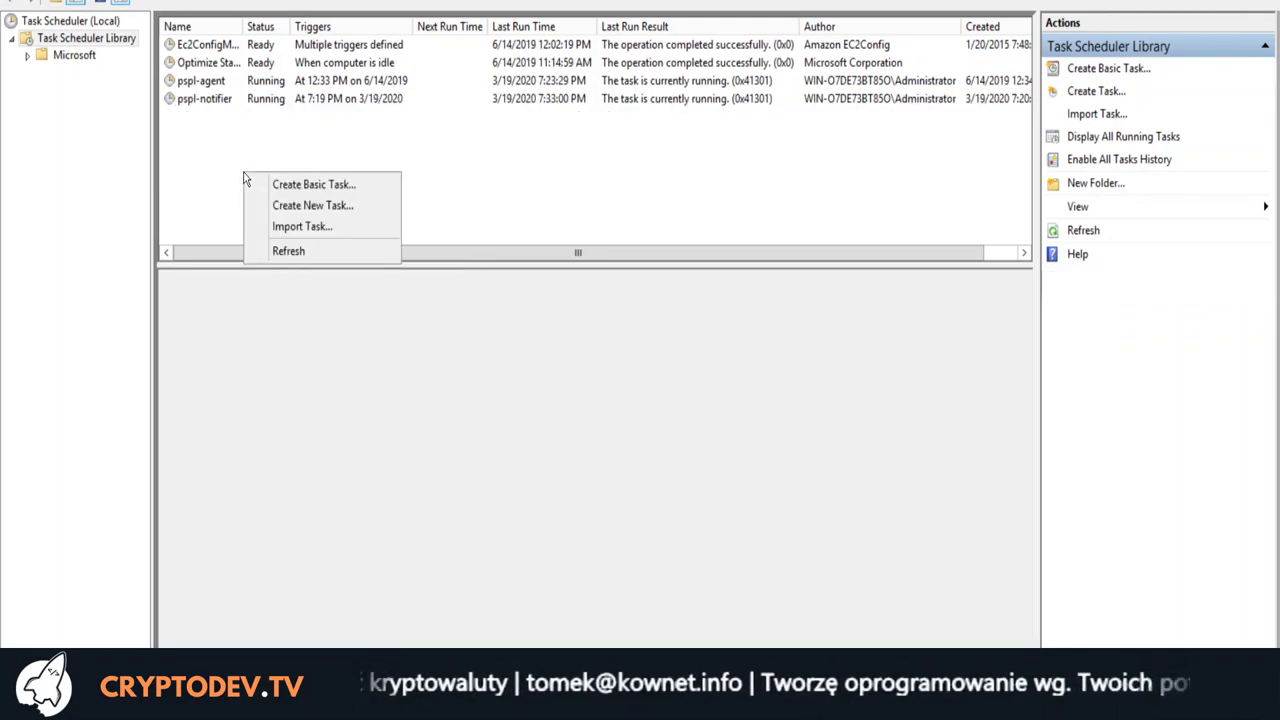
click(355, 216)
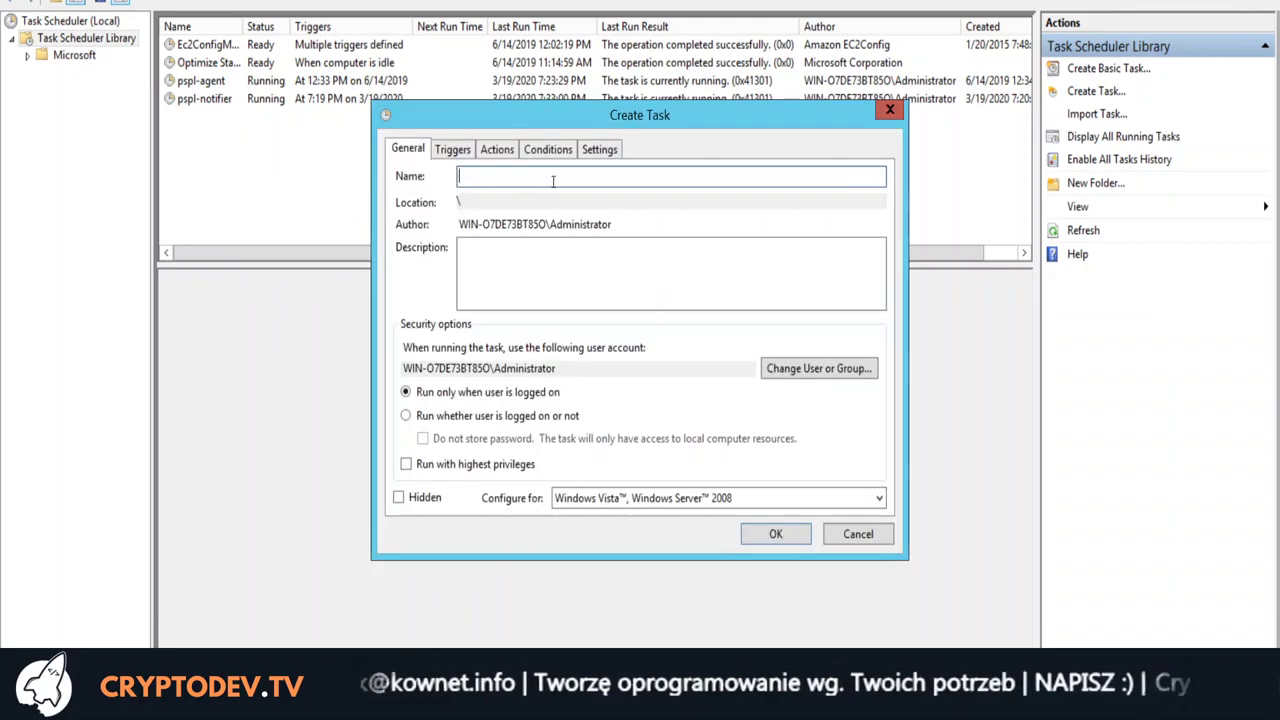
text(solbo)
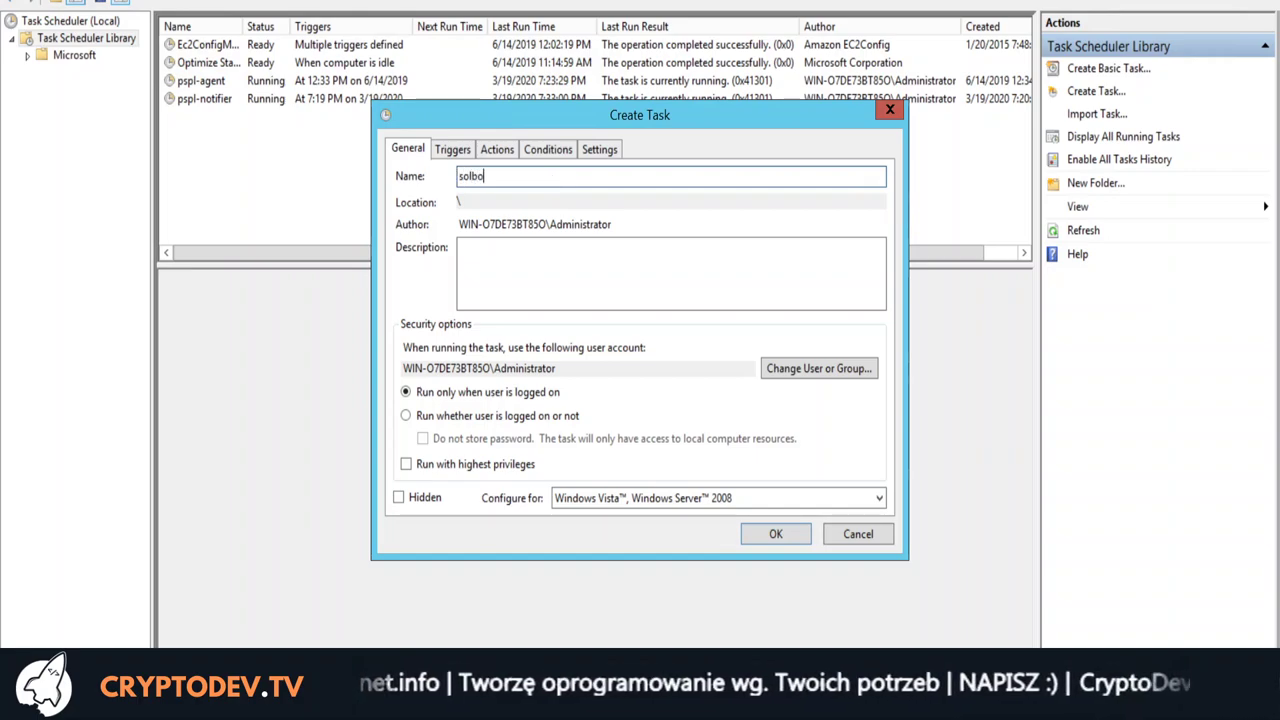
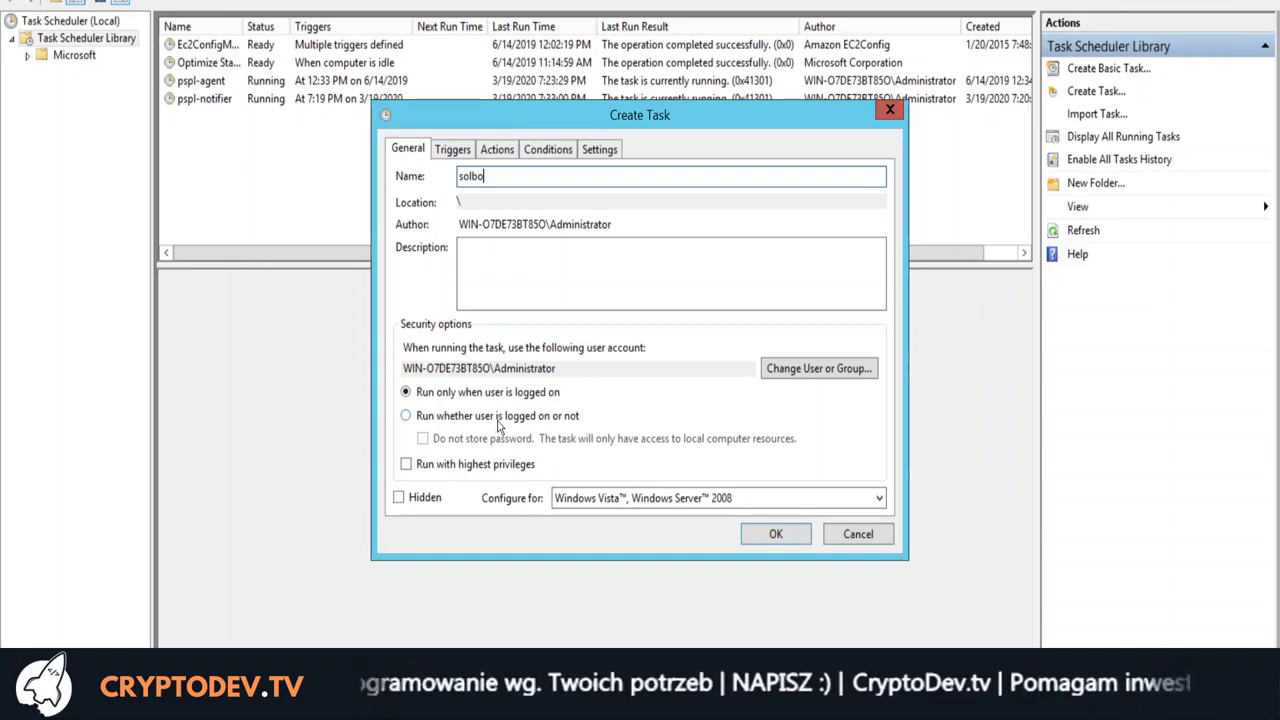
Set the task to run whether logged on or not, without storing the password, hidden, with highest privileges, configured for Windows Server 2012 R2.
click(500, 416)
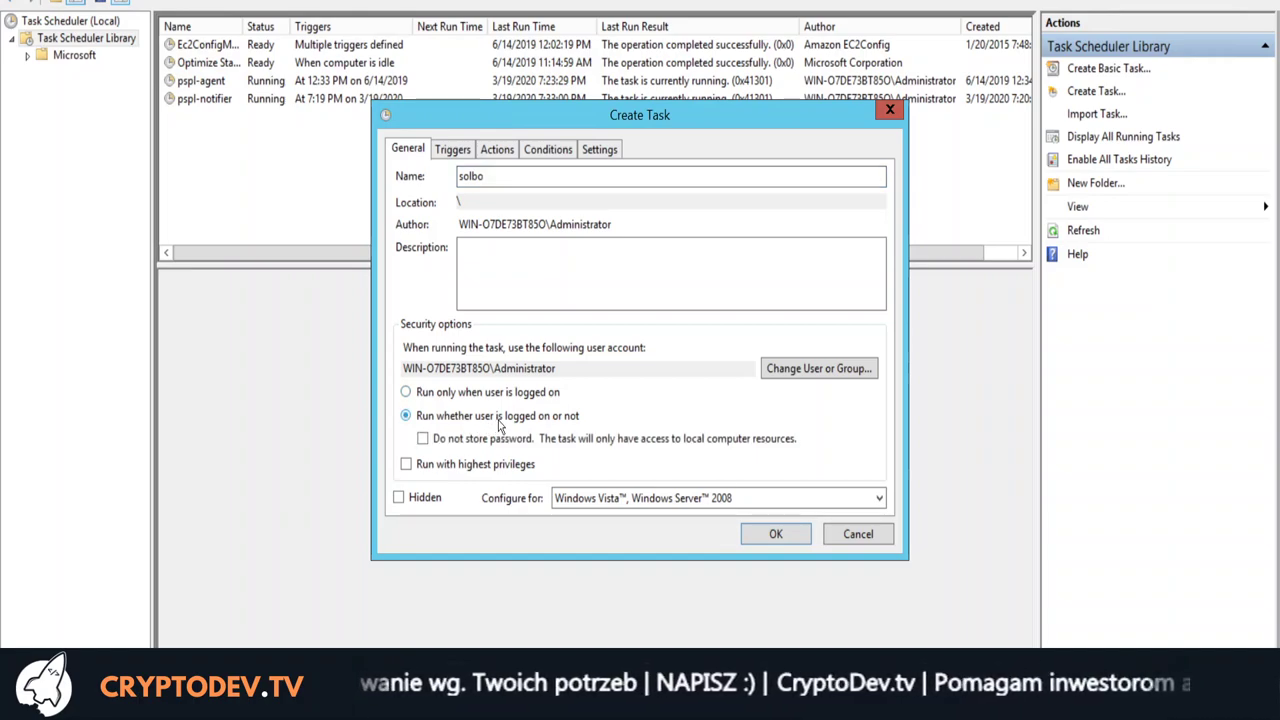
click(423, 439)
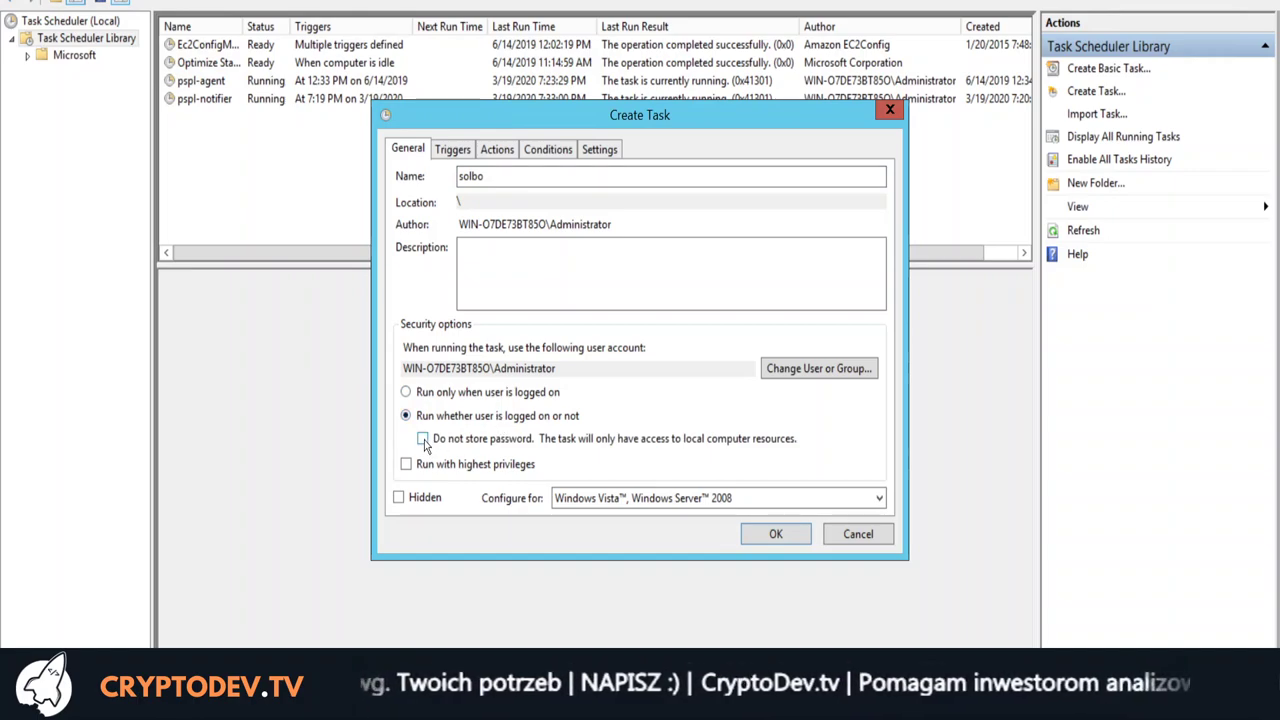
click(874, 502)
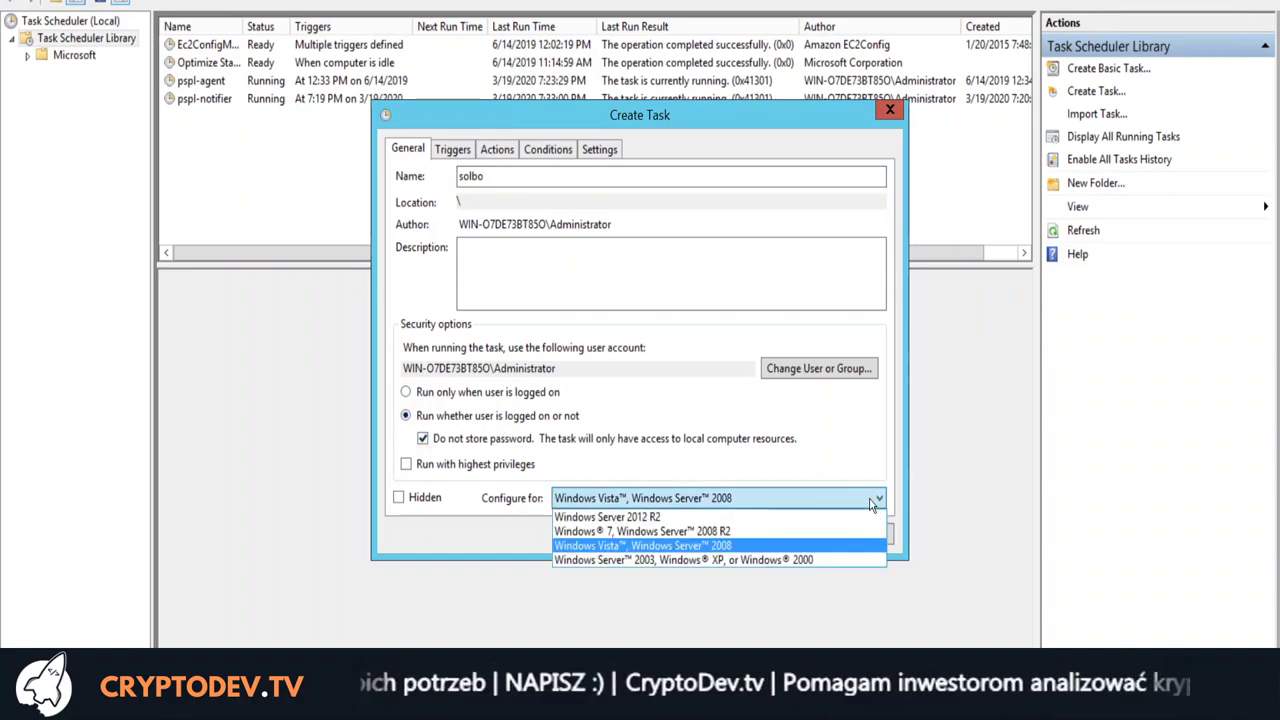
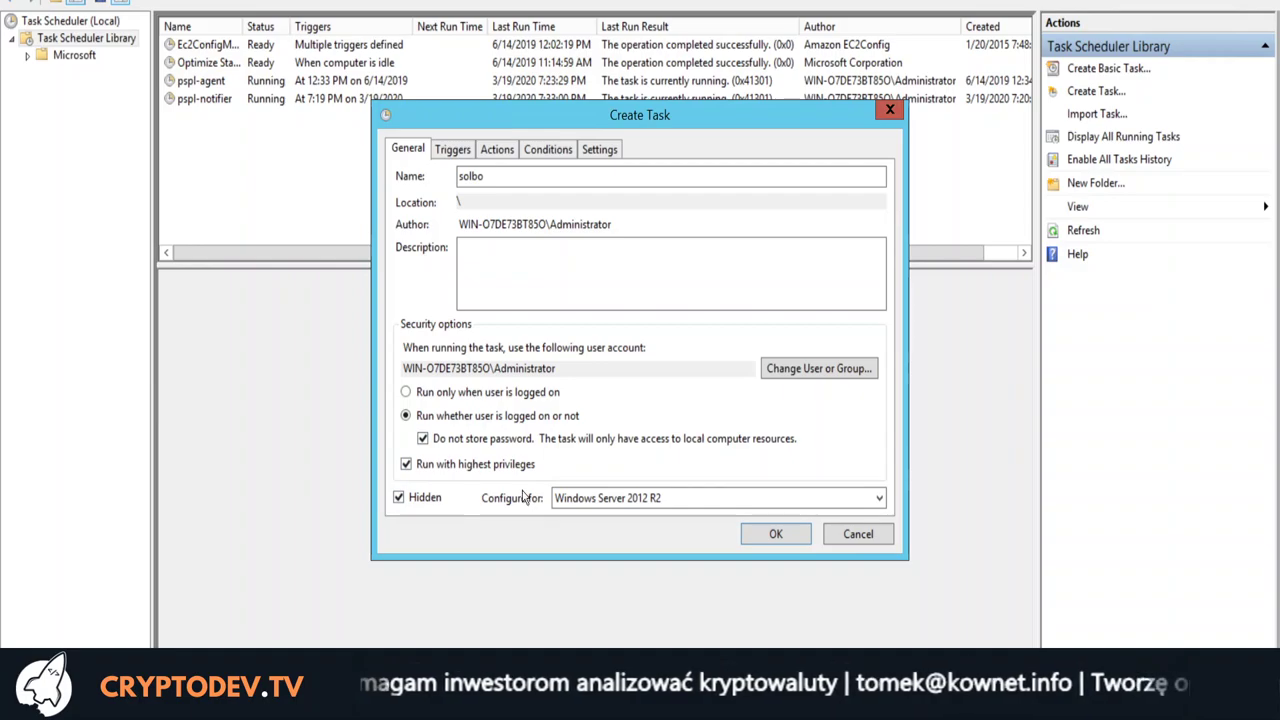
Add an enabled one-time schedule trigger to the task, starting 6/4/2020 at 11:06:10 PM.
click(460, 152)
click(428, 490)
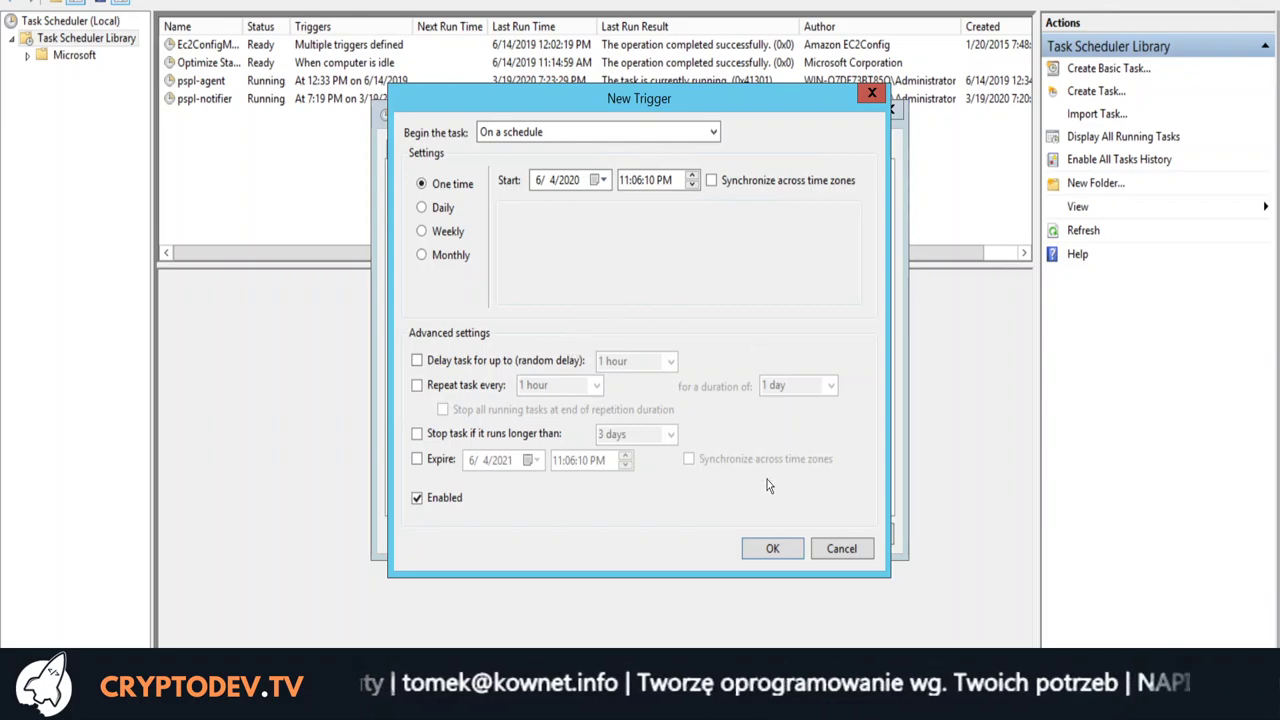
click(775, 552)
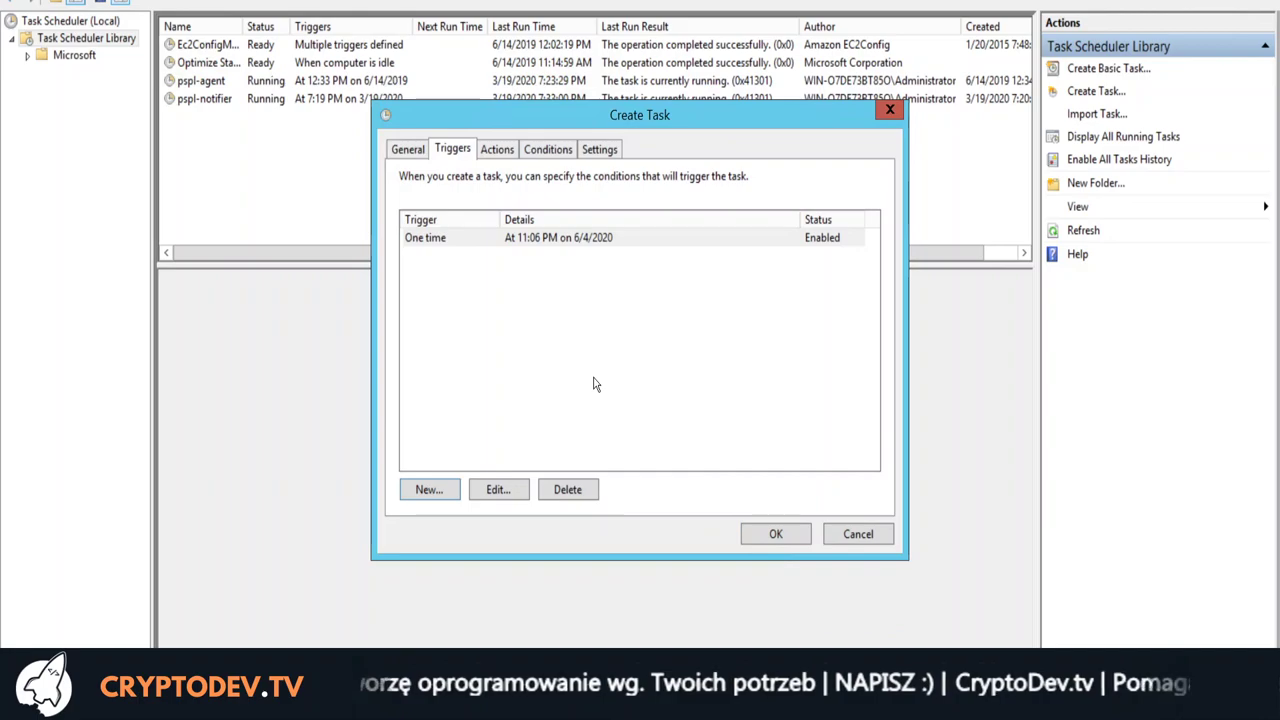
Begin a new Start a program action for the task and copy the solbo-0.0.2-pre folder path from File Explorer.
click(502, 155)
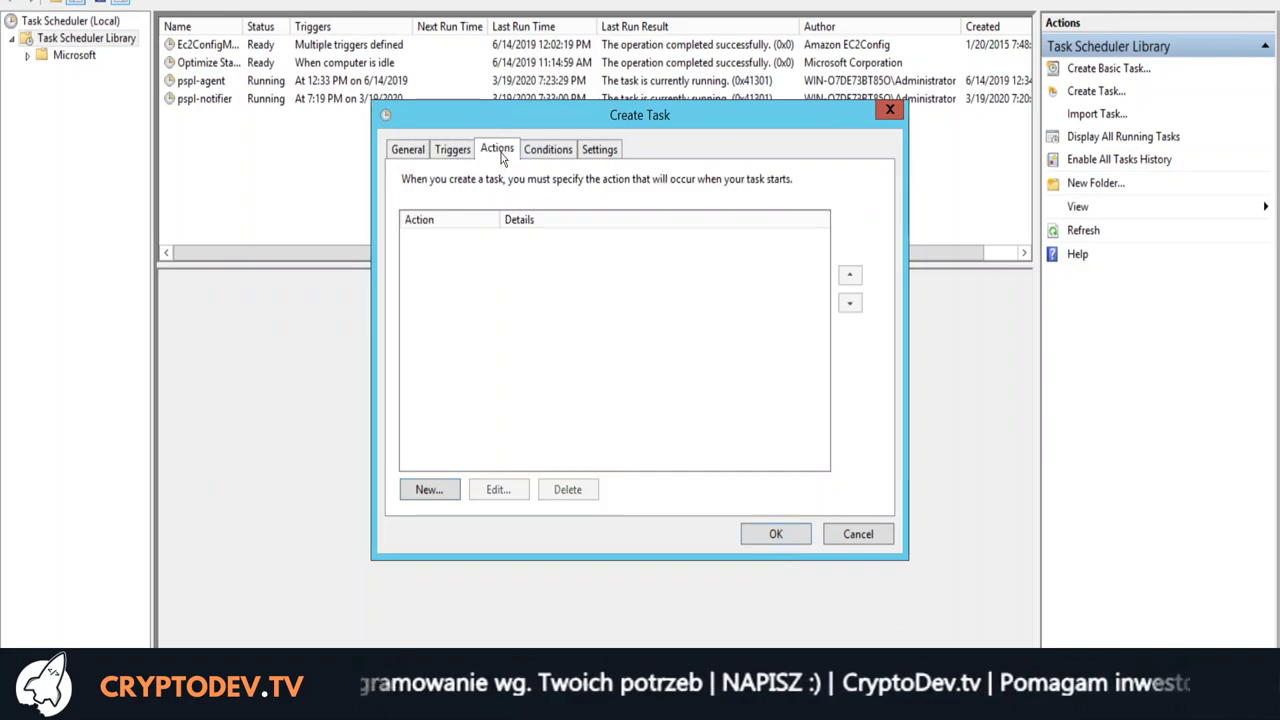
click(441, 490)
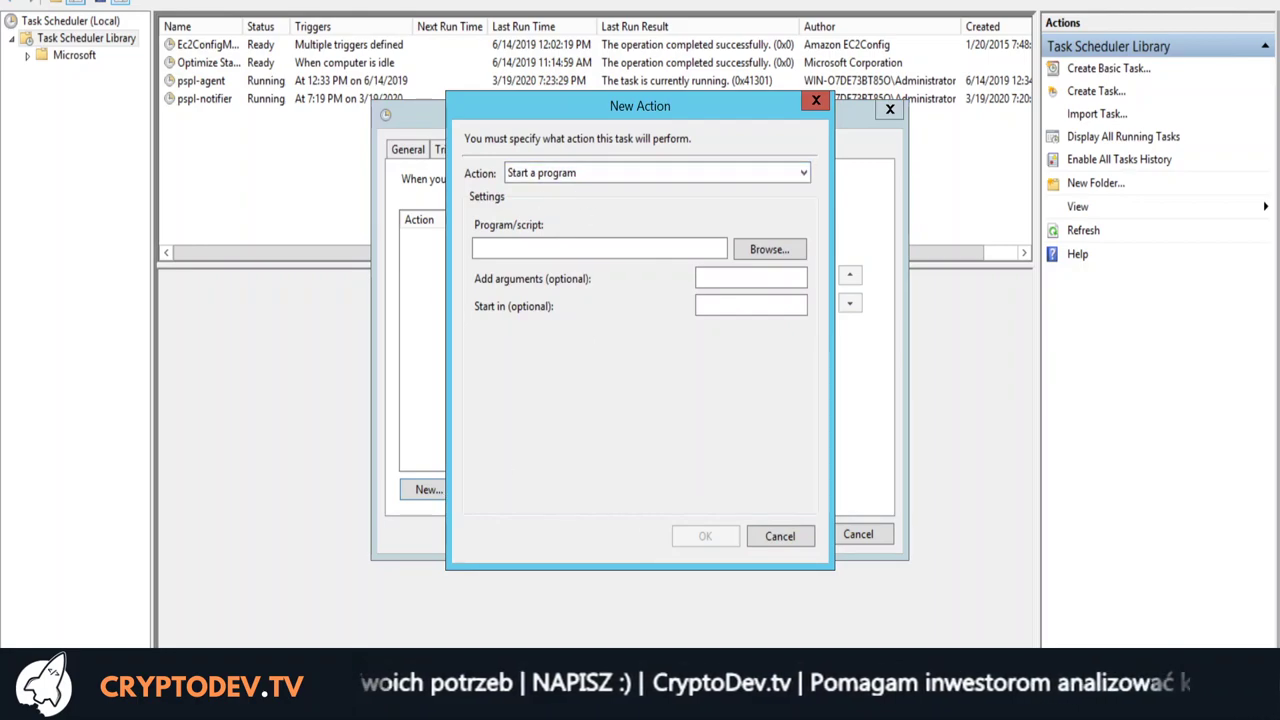
key(alt+Tab)
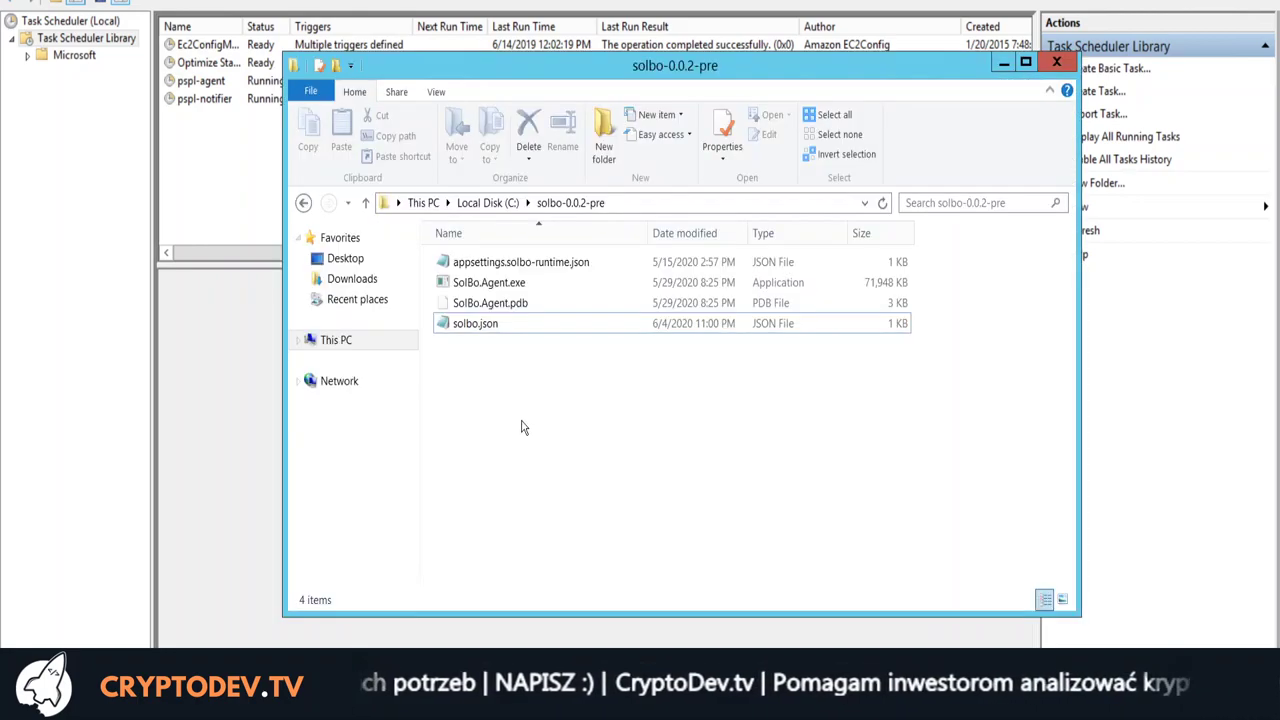
click(646, 210)
key(ctrl+c)
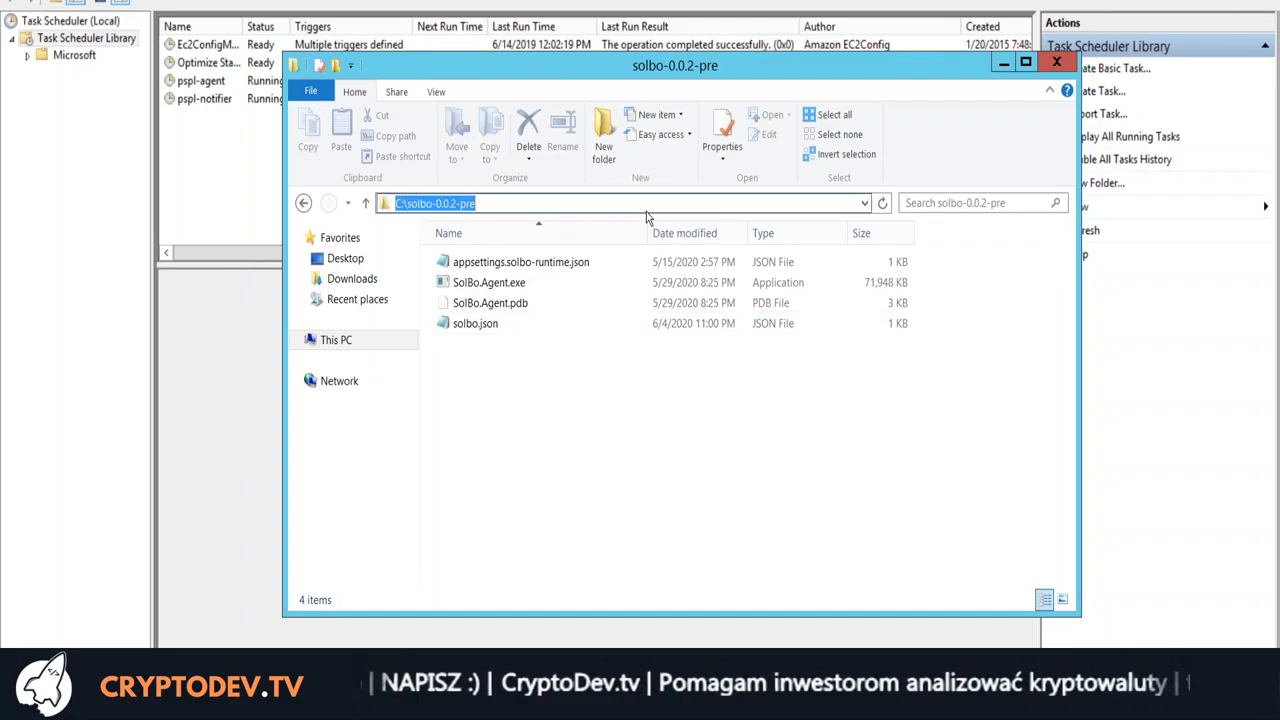
click(1005, 62)
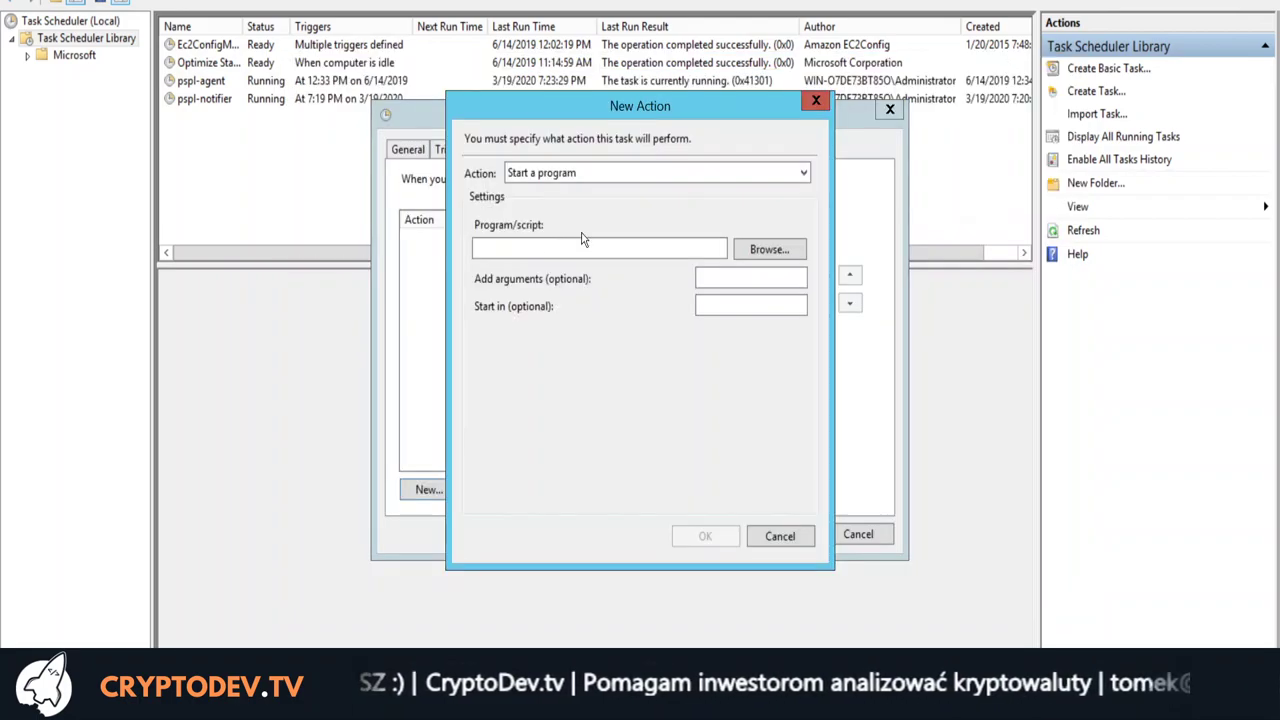
Paste the path C:\solbo-0.0.2-pre as both the program/script and the start-in folder of the action.
click(539, 252)
key(ctrl+v)
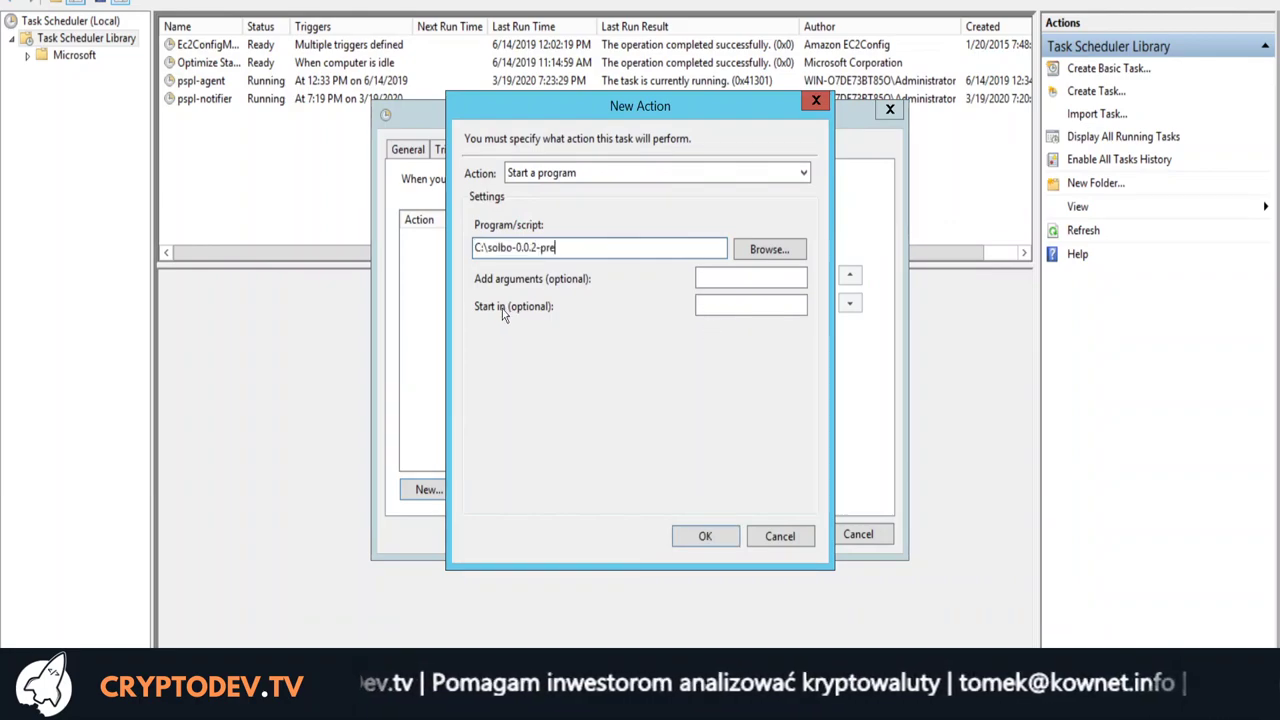
click(738, 314)
key(ctrl+v)
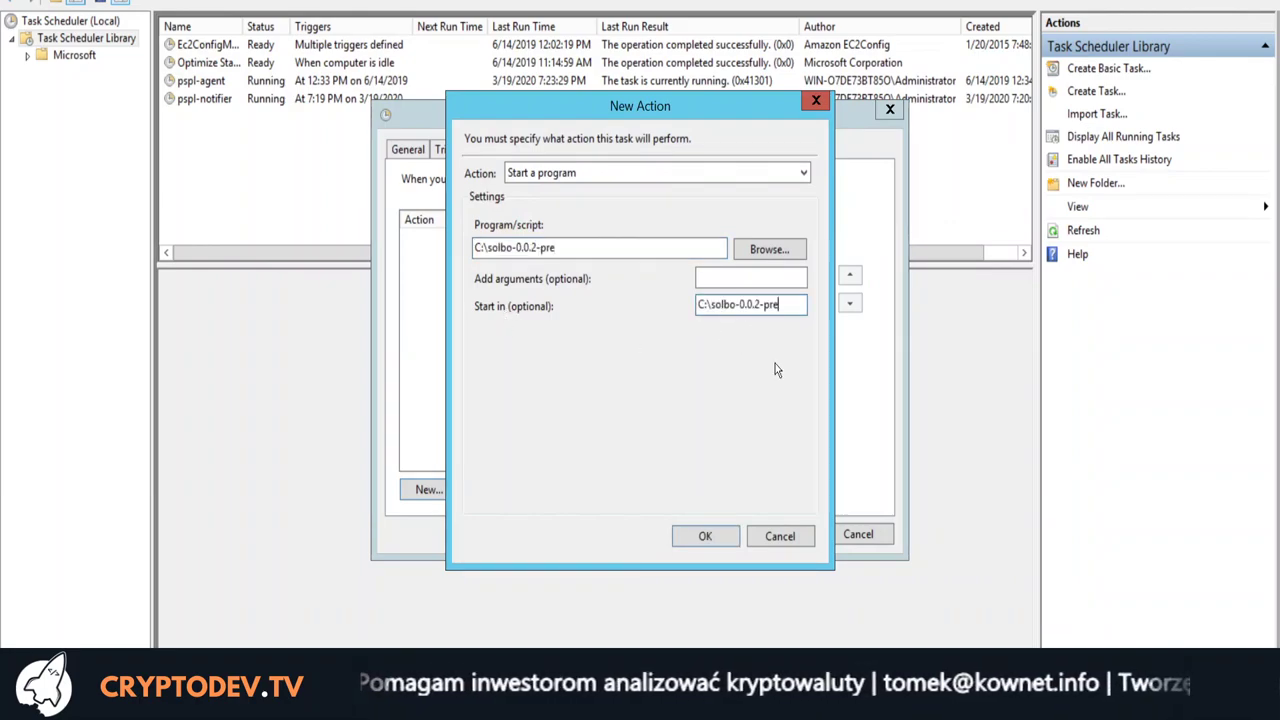
Complete the program path as C:\solbo-0.0.2-pre\SolBo.Agent.exe, copying the executable's file name from File Explorer, and save the action.
click(584, 251)
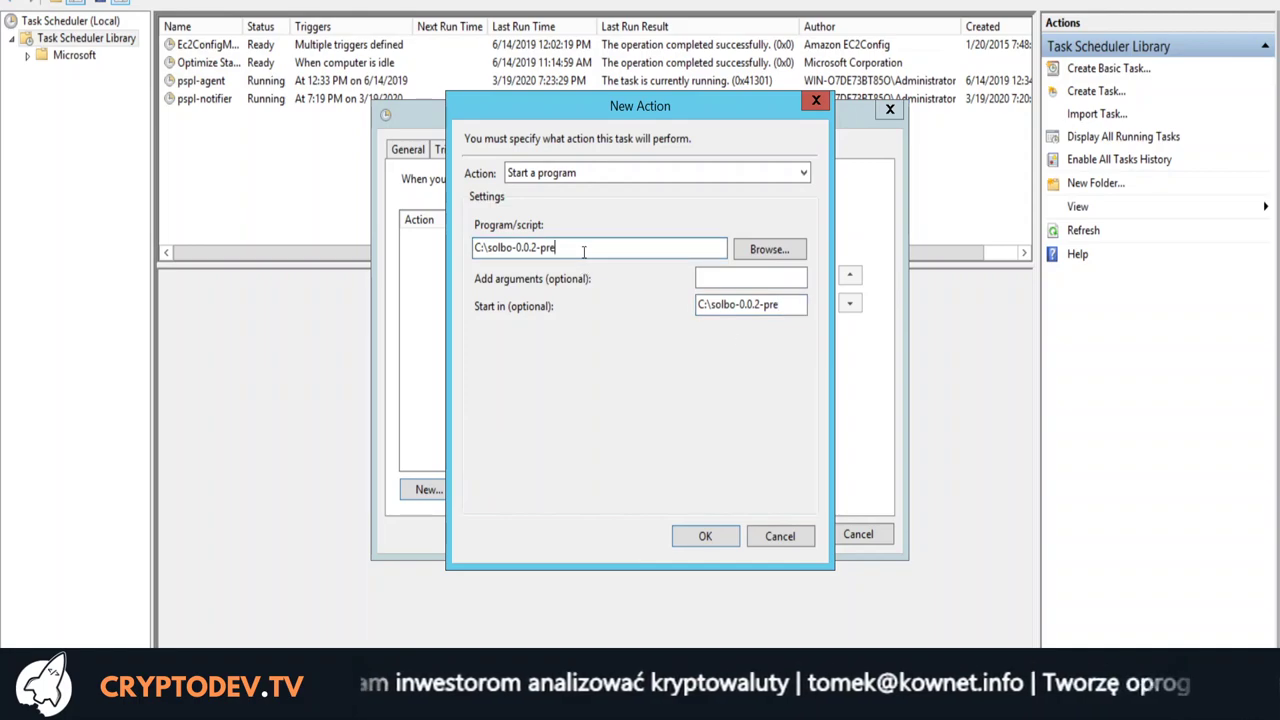
text(\)
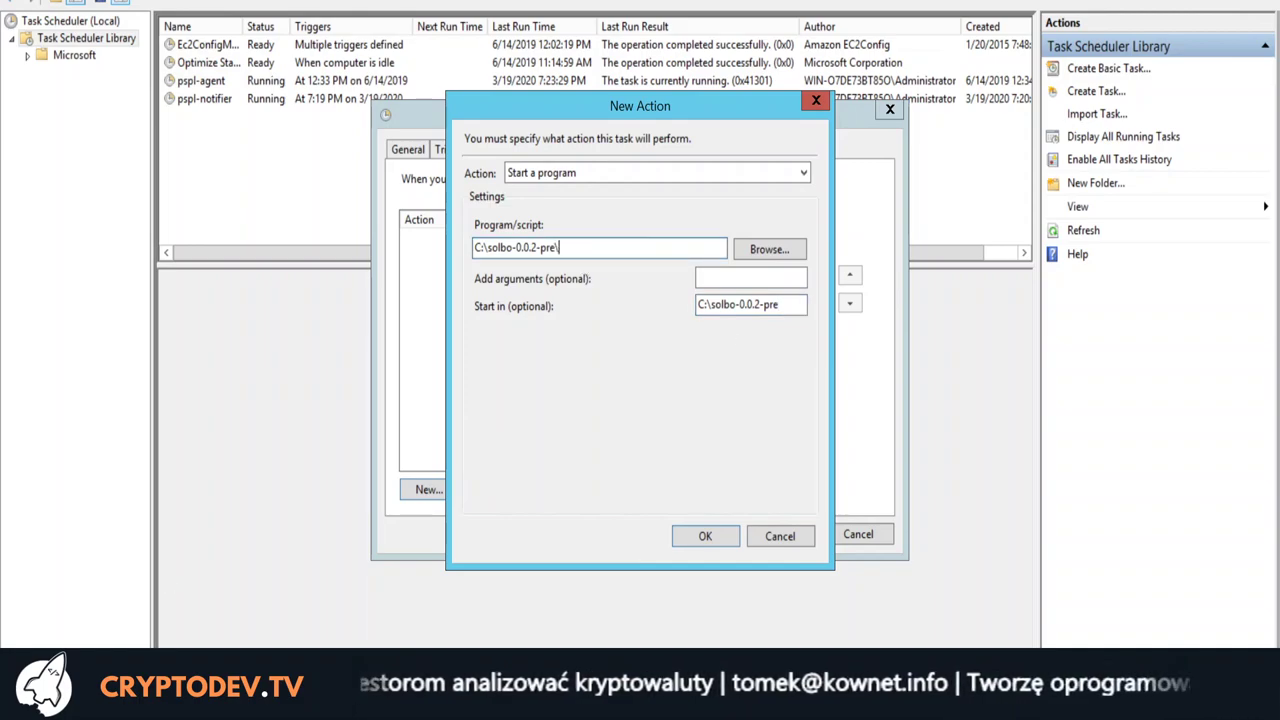
key(alt+Tab)
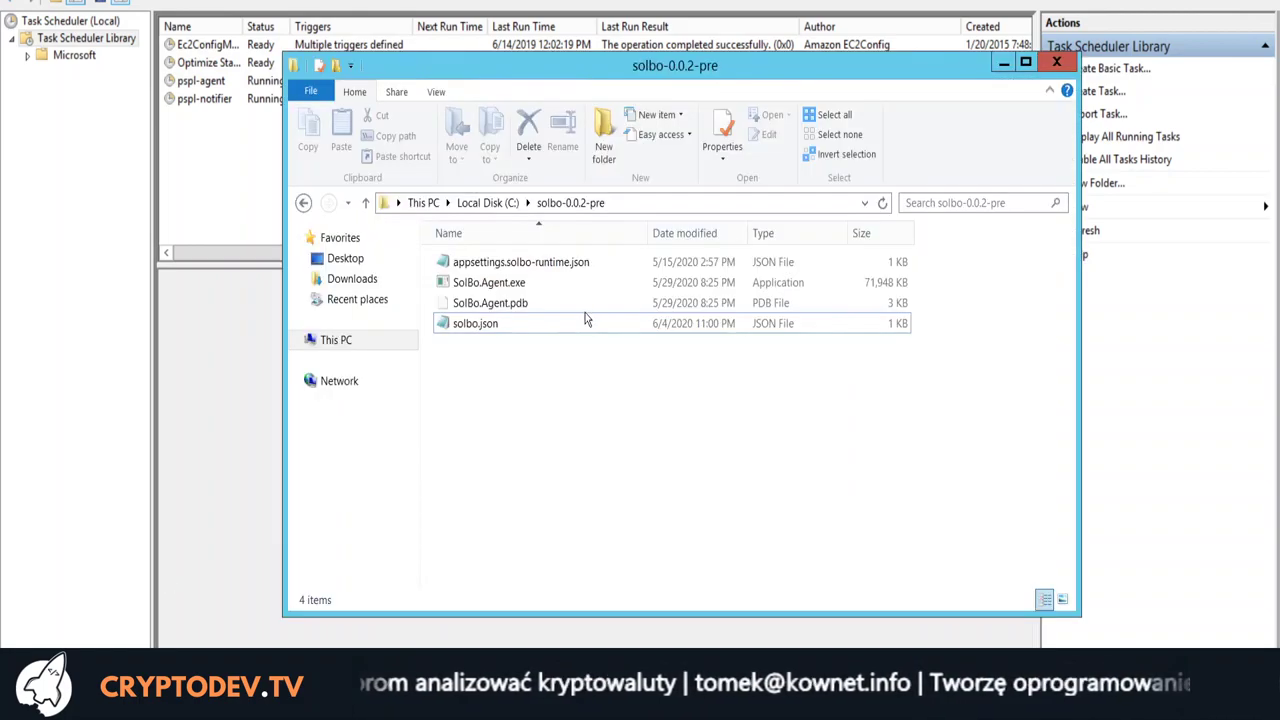
click(530, 285)
key(F2)
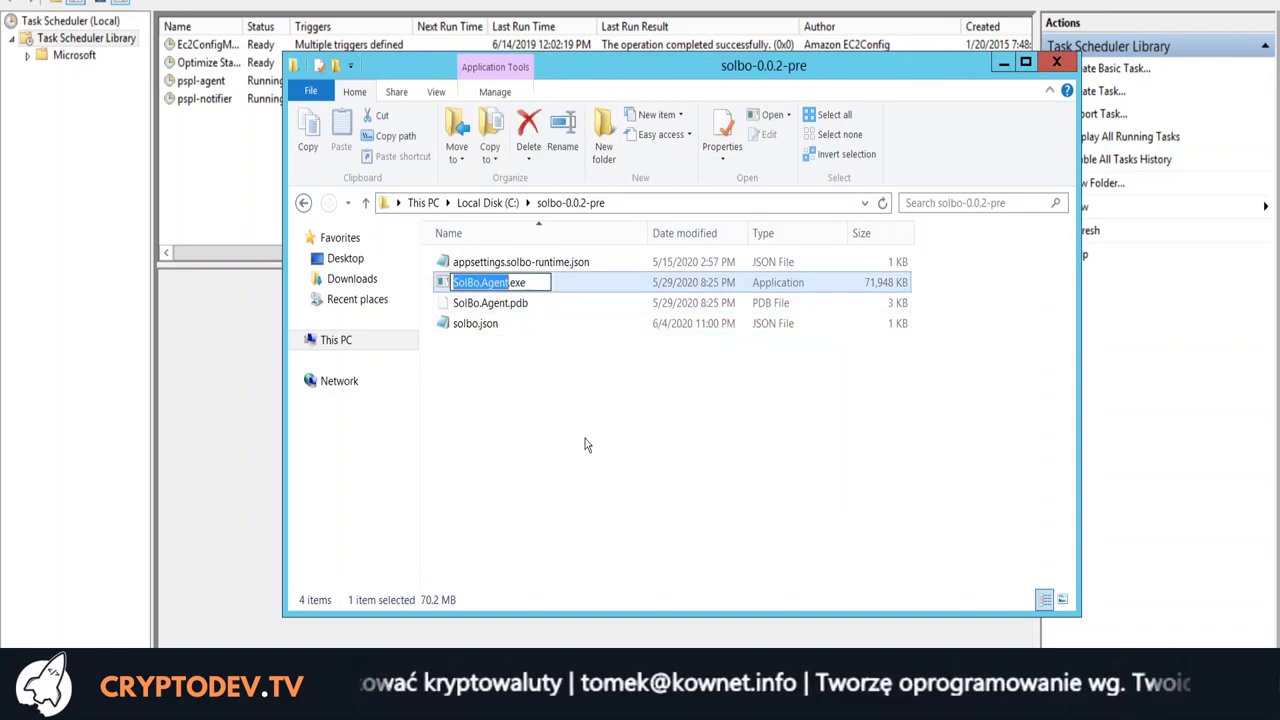
key(ctrl+a)
key(ctrl+c)
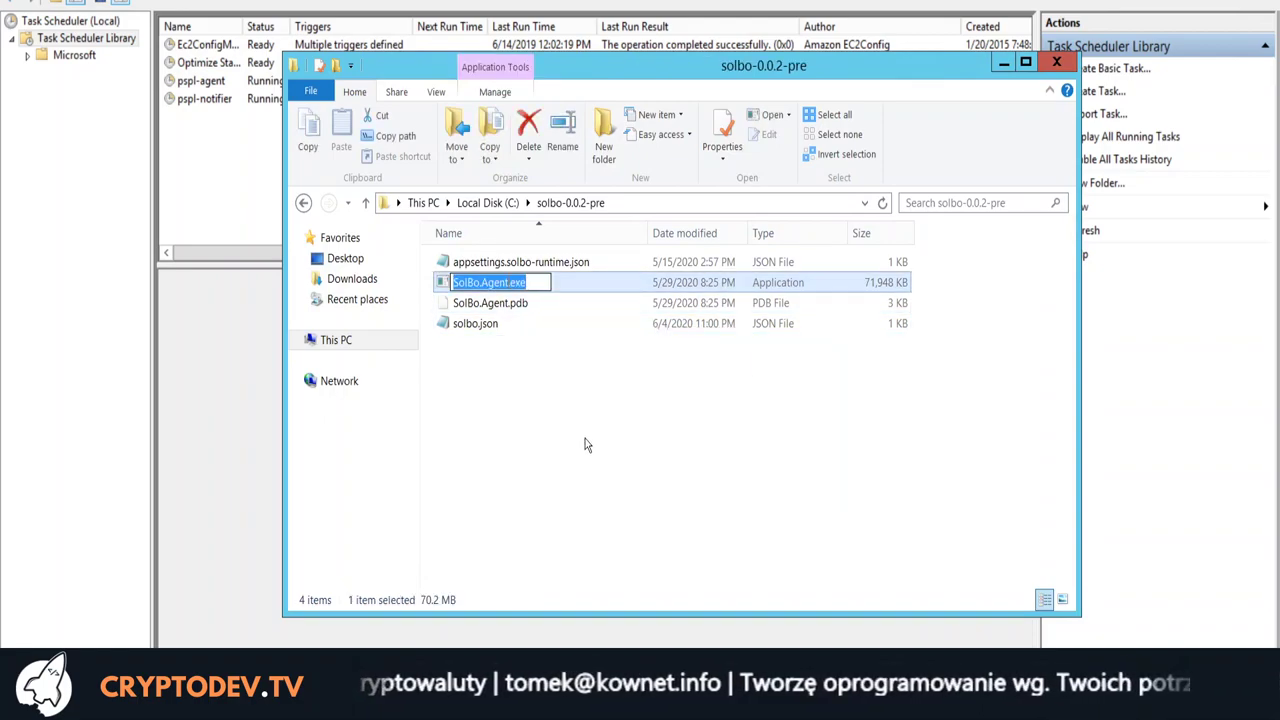
key(Escape)
click(1003, 62)
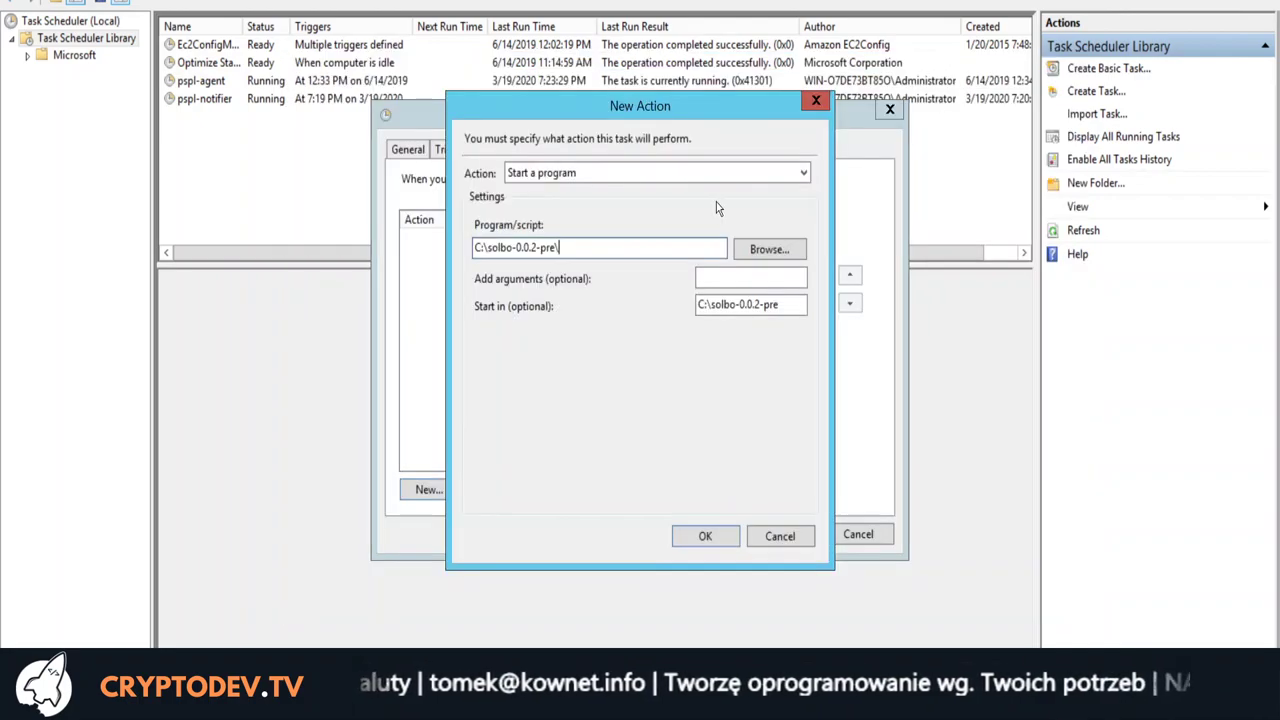
key(ctrl+v)
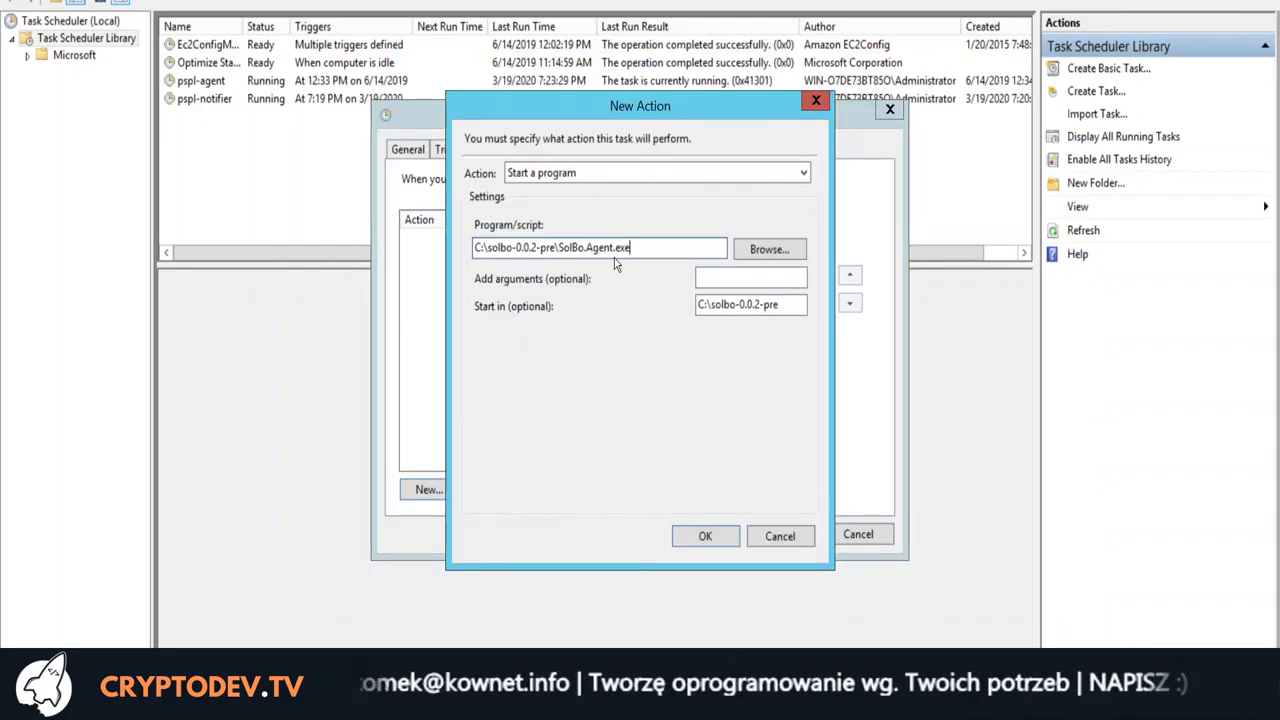
click(706, 536)
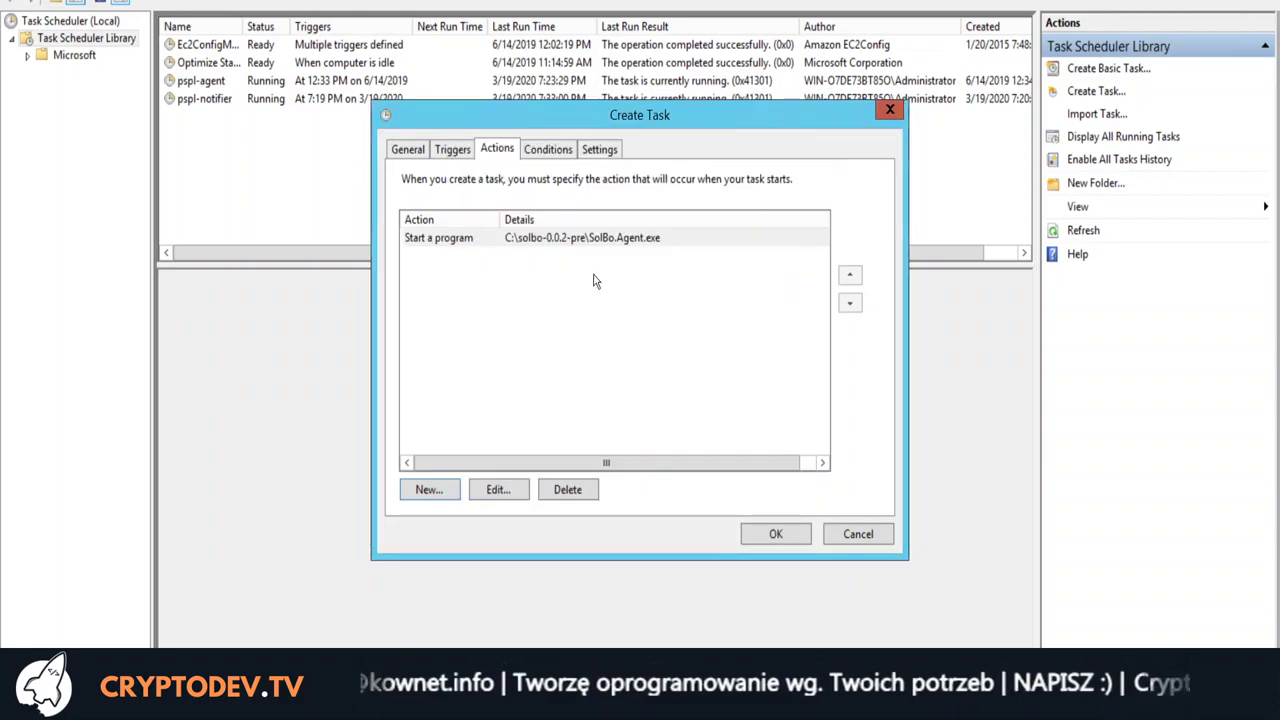
Review the task's conditions and additional settings, keep the defaults, and save the solbo task.
click(552, 149)
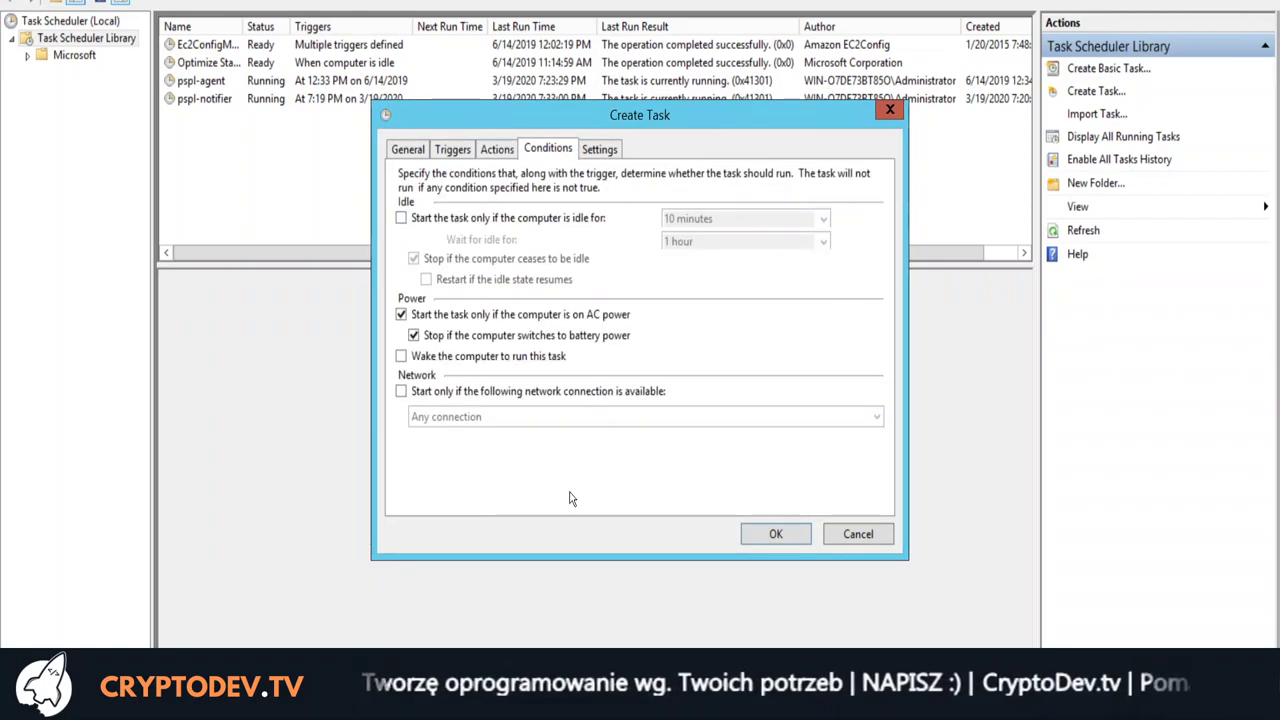
click(614, 156)
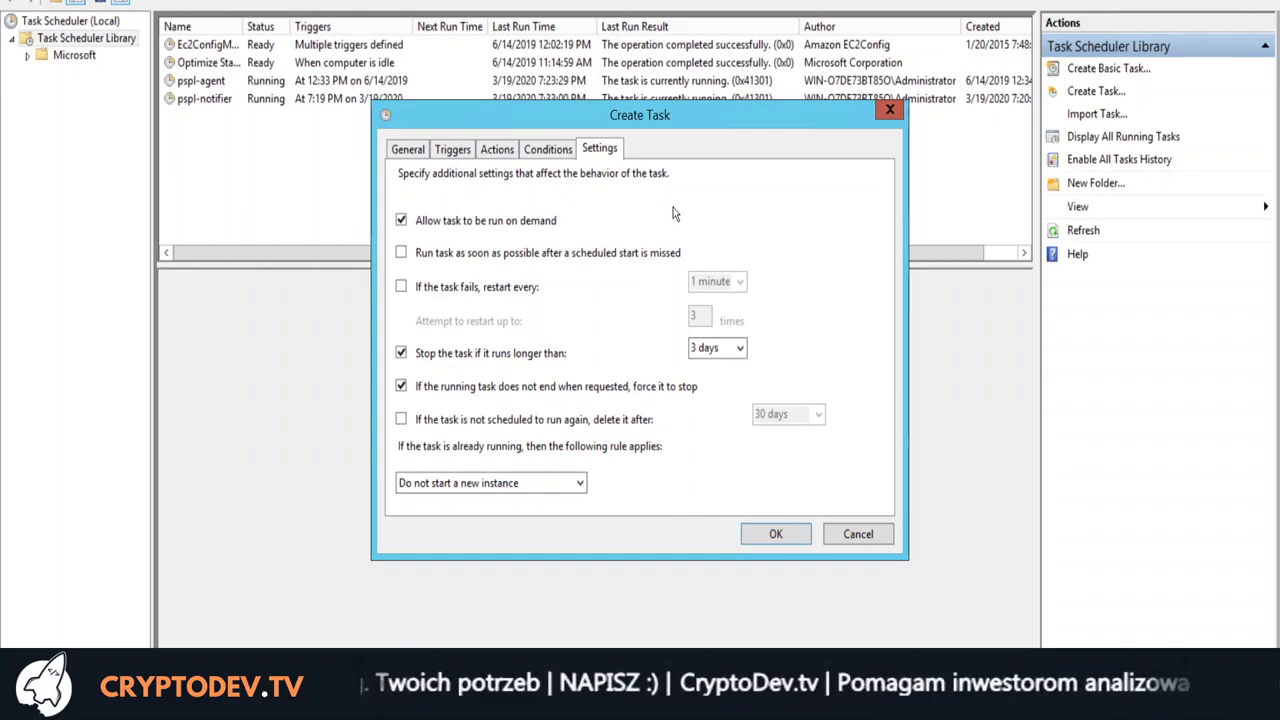
click(776, 534)
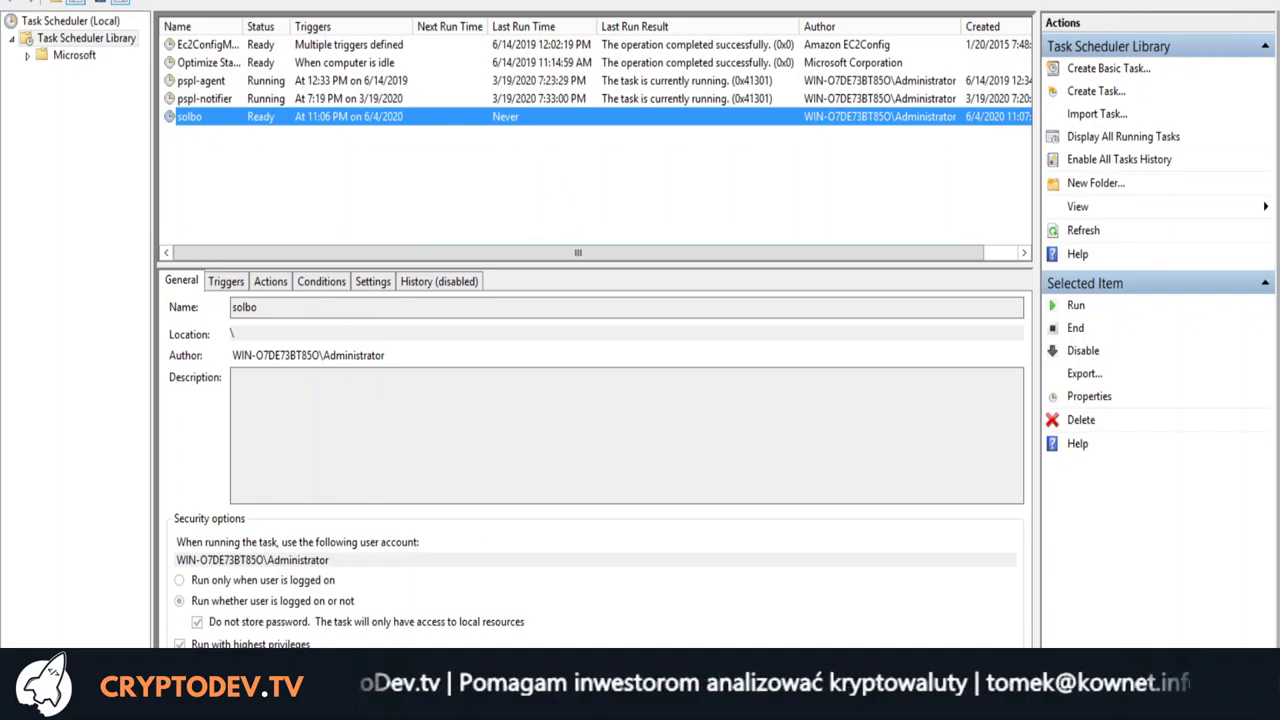
Run the solbo task on demand and check the contents of the solbo-0.0.2-pre folder in File Explorer.
key(alt+Tab)
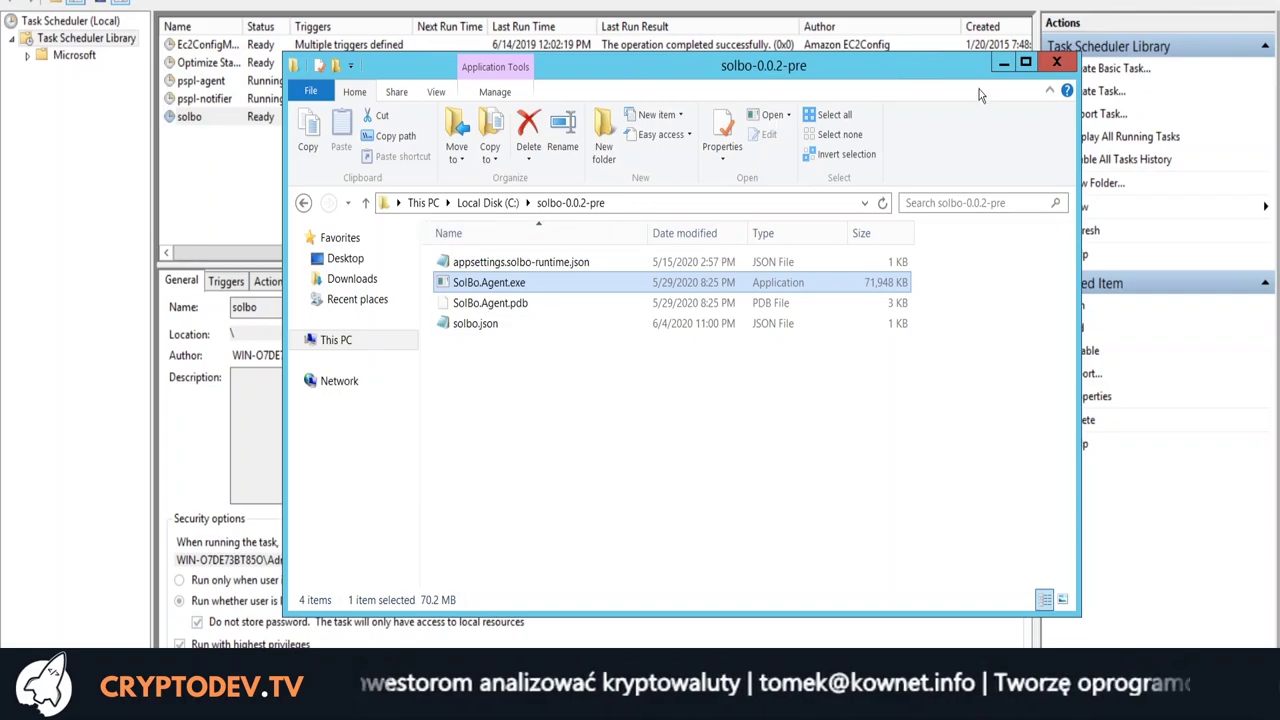
click(1003, 62)
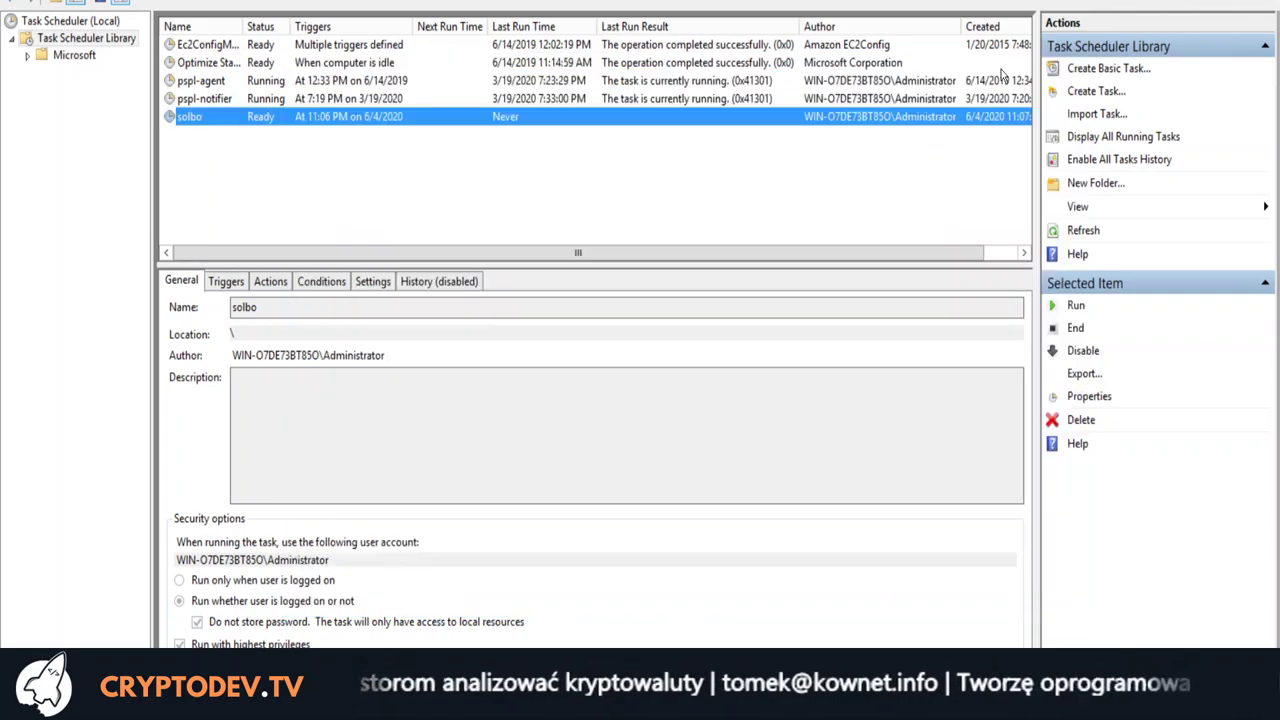
right_click(196, 118)
click(249, 134)
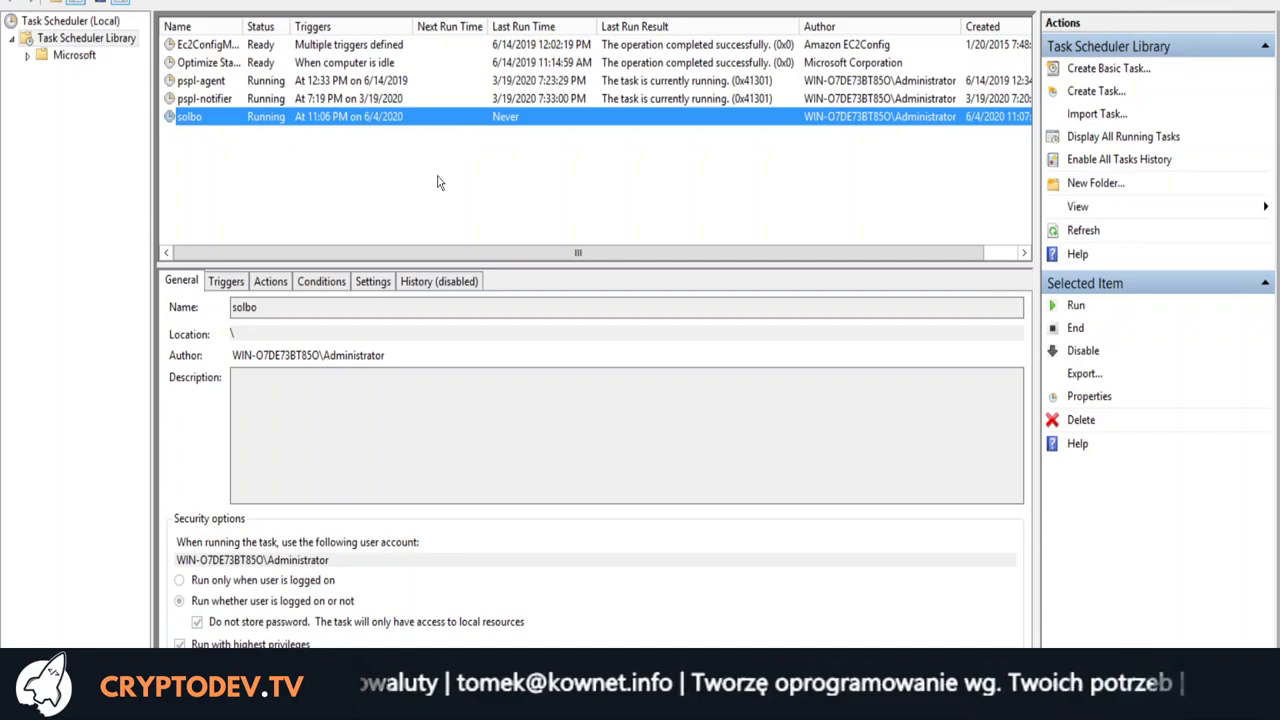
key(alt+Tab)
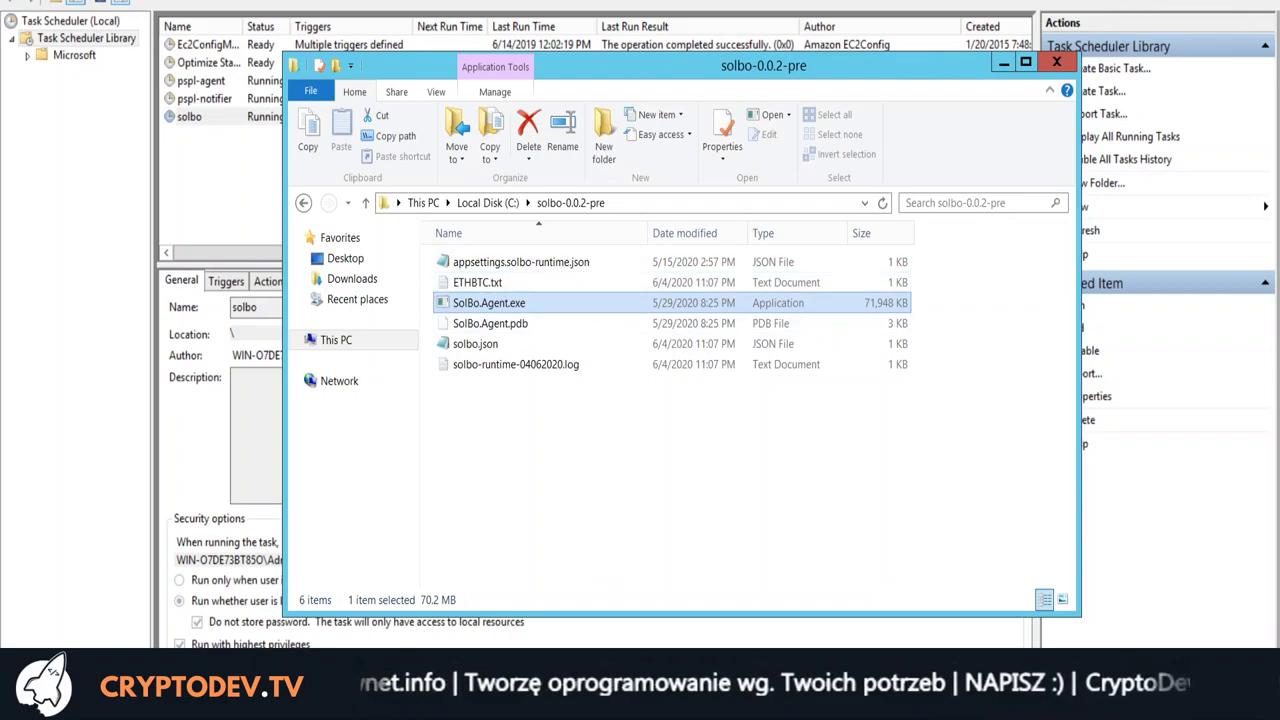
Check the SolBo.Agent.exe process in the Task Manager details and close Task Manager.
key(ctrl+shift+Escape)
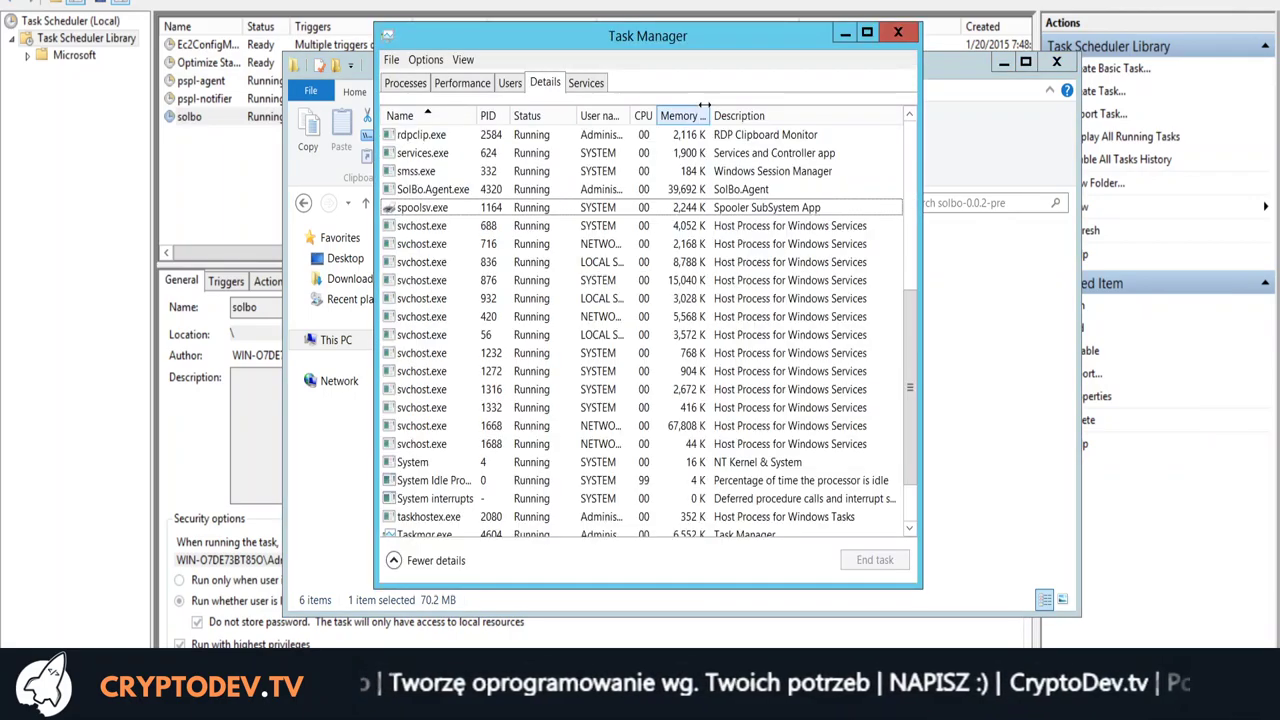
click(440, 195)
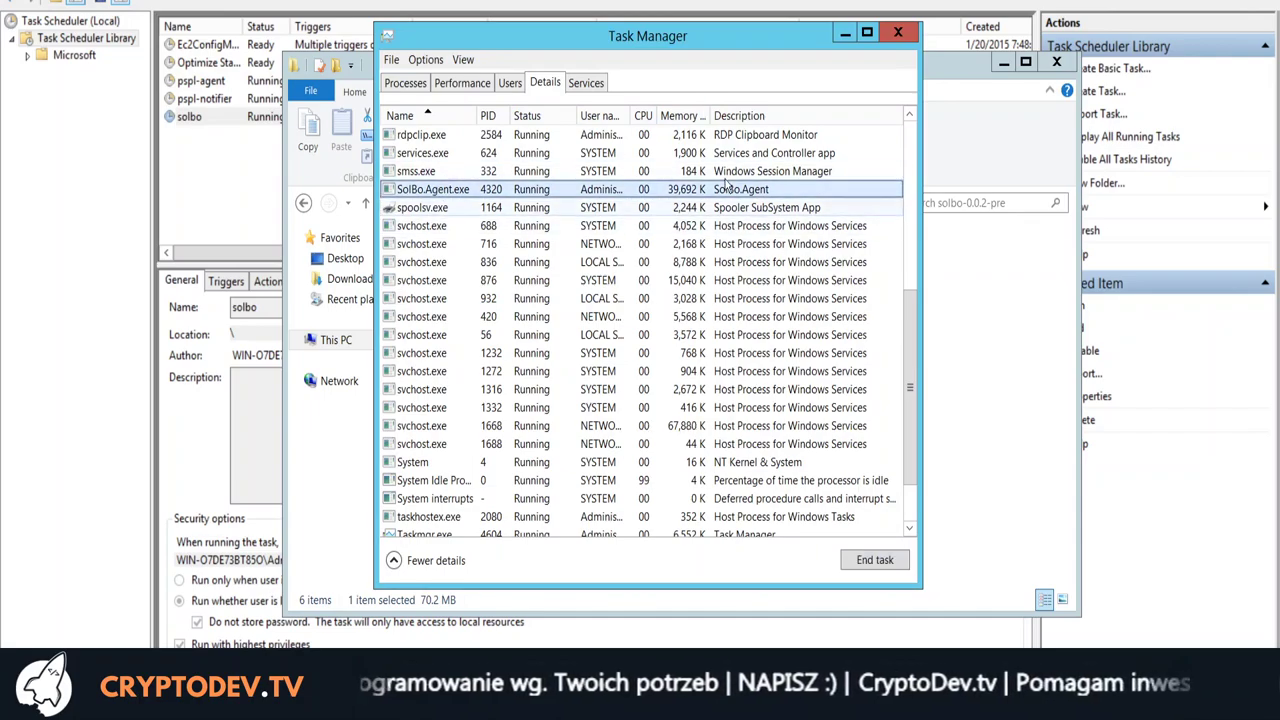
click(905, 38)
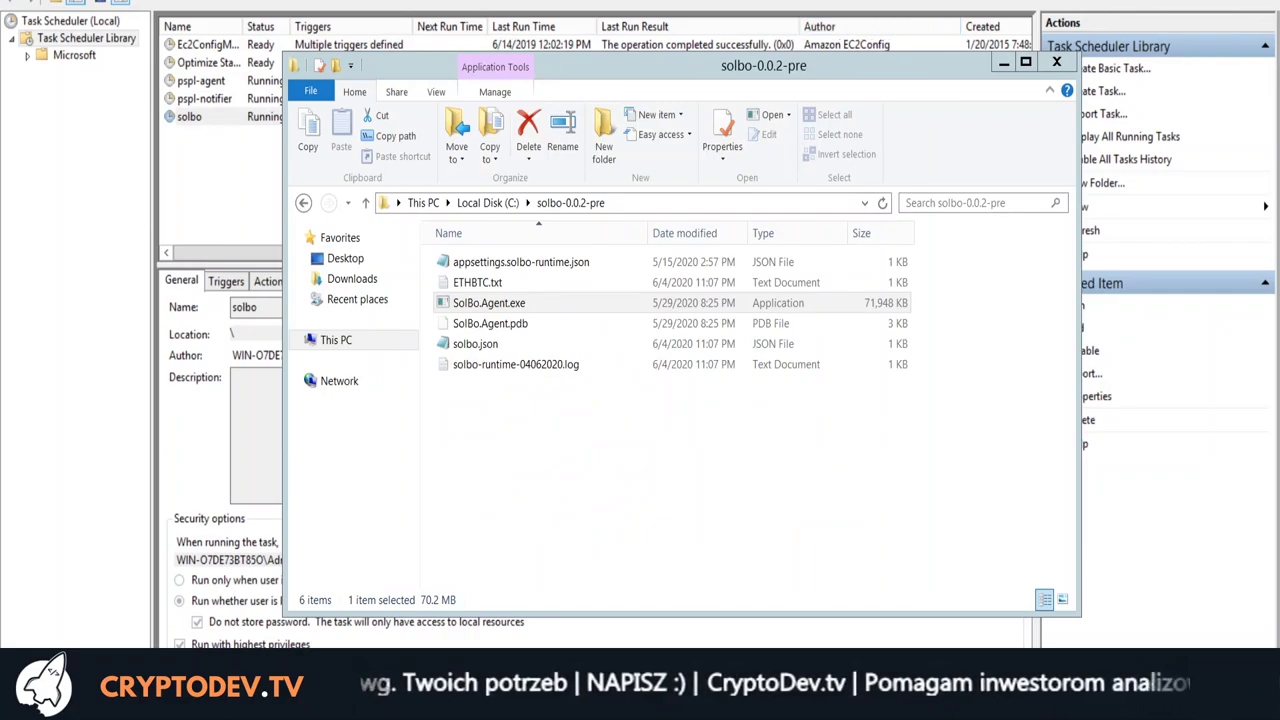
Close Task Scheduler and inspect the contents of ETHBTC.txt and solbo-runtime-04062020.log in the solbo-0.0.2-pre folder.
click(1056, 62)
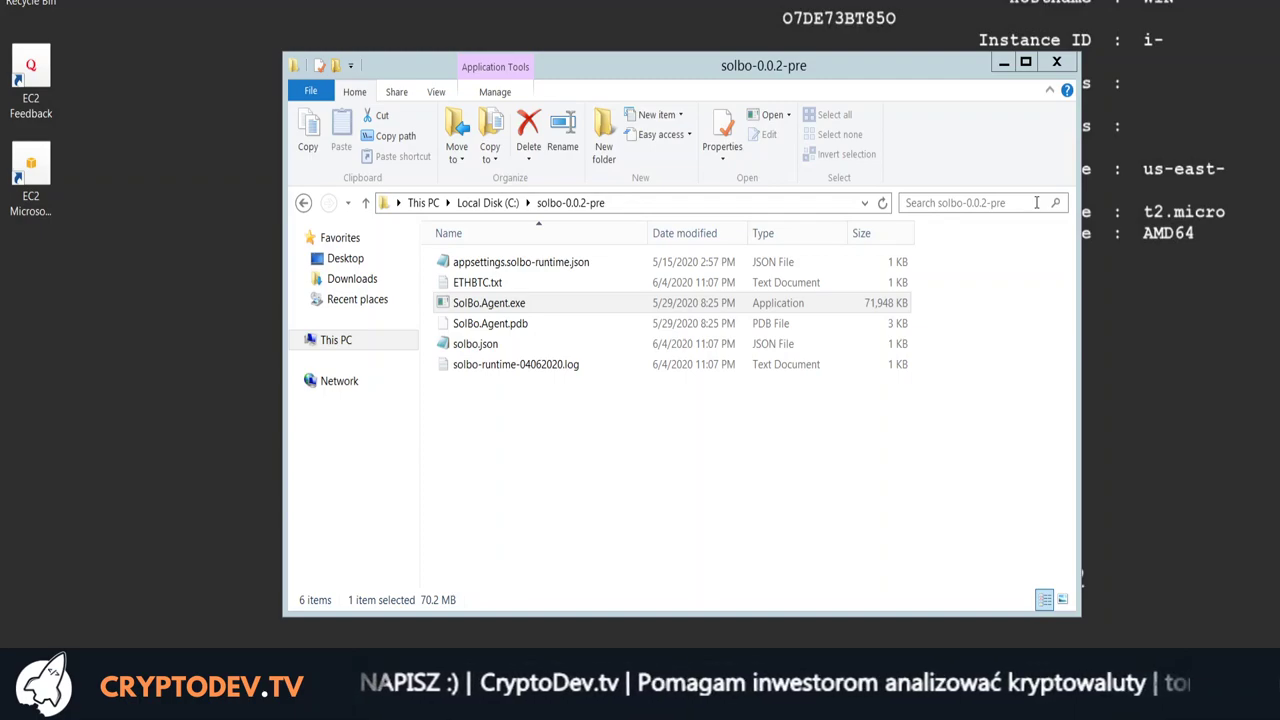
drag(921, 69, 1083, 24)
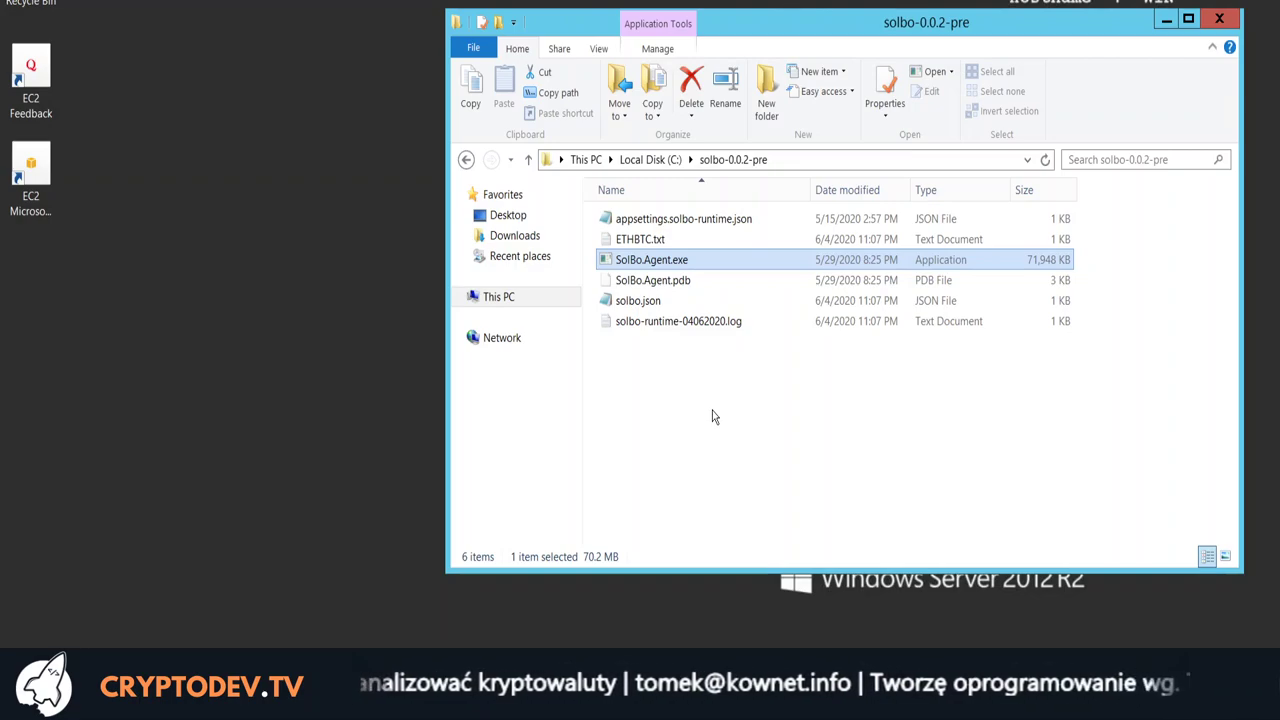
double_click(643, 241)
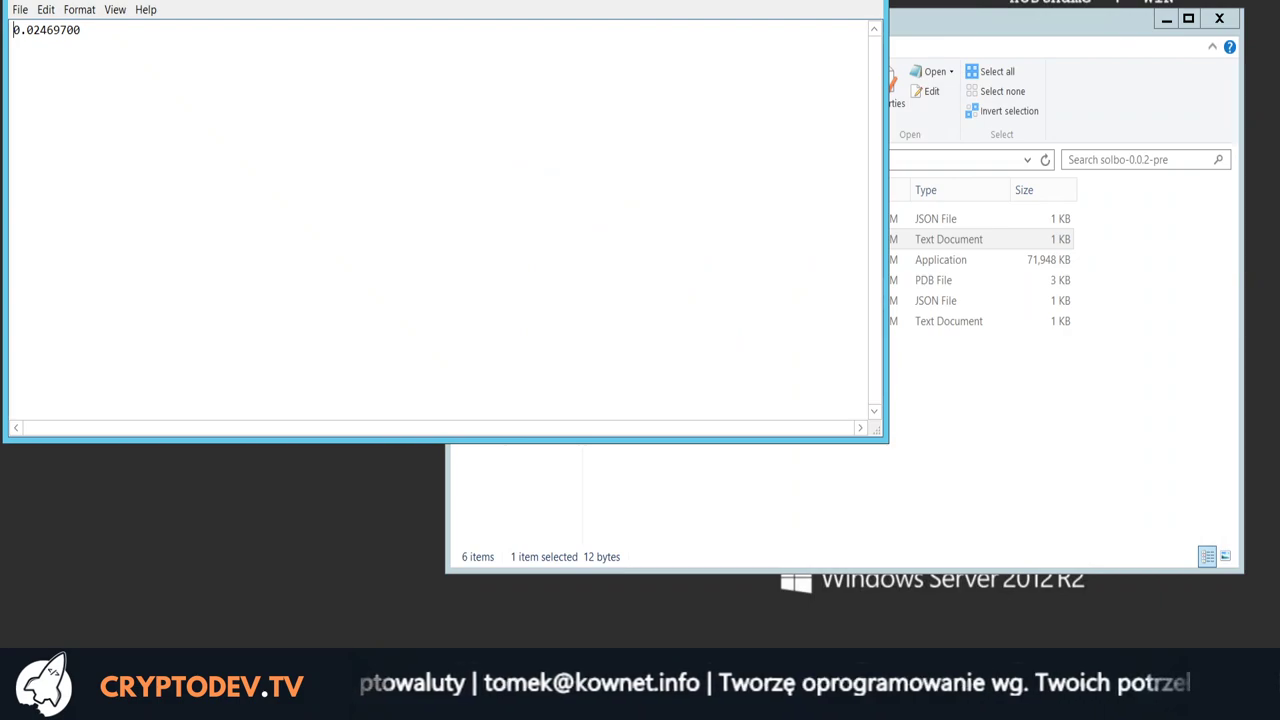
key(alt+F4)
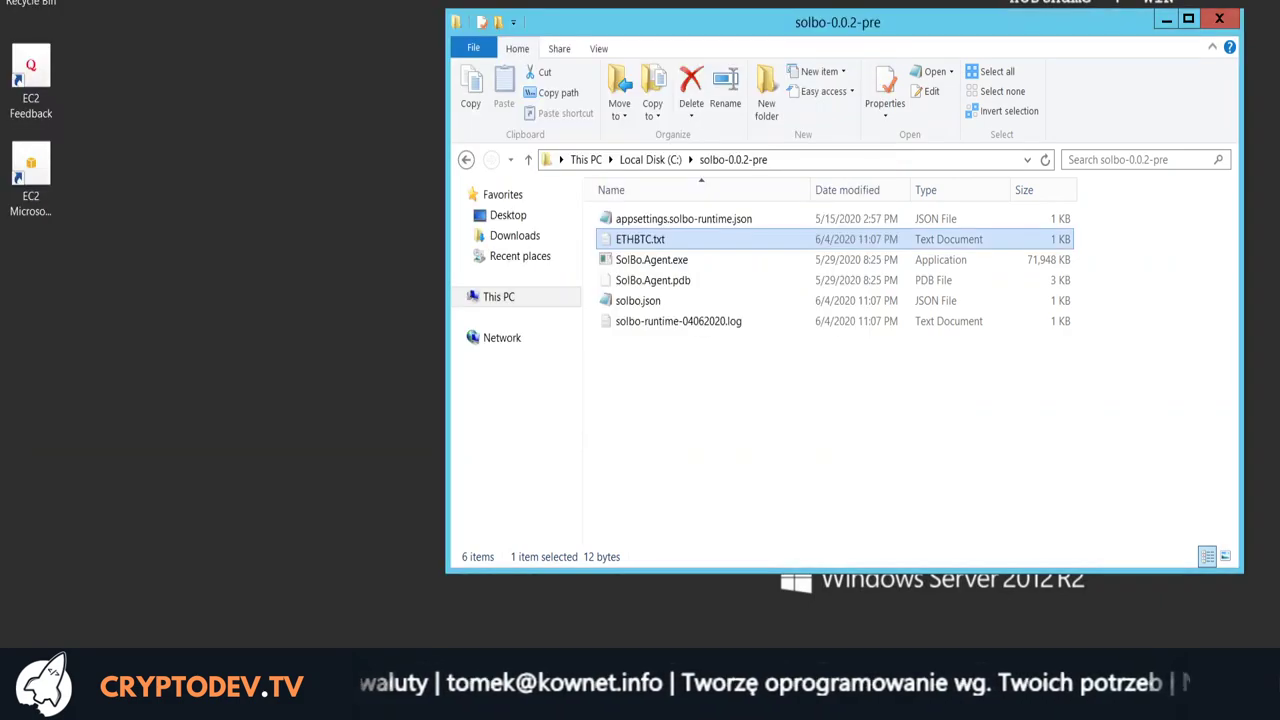
double_click(697, 328)
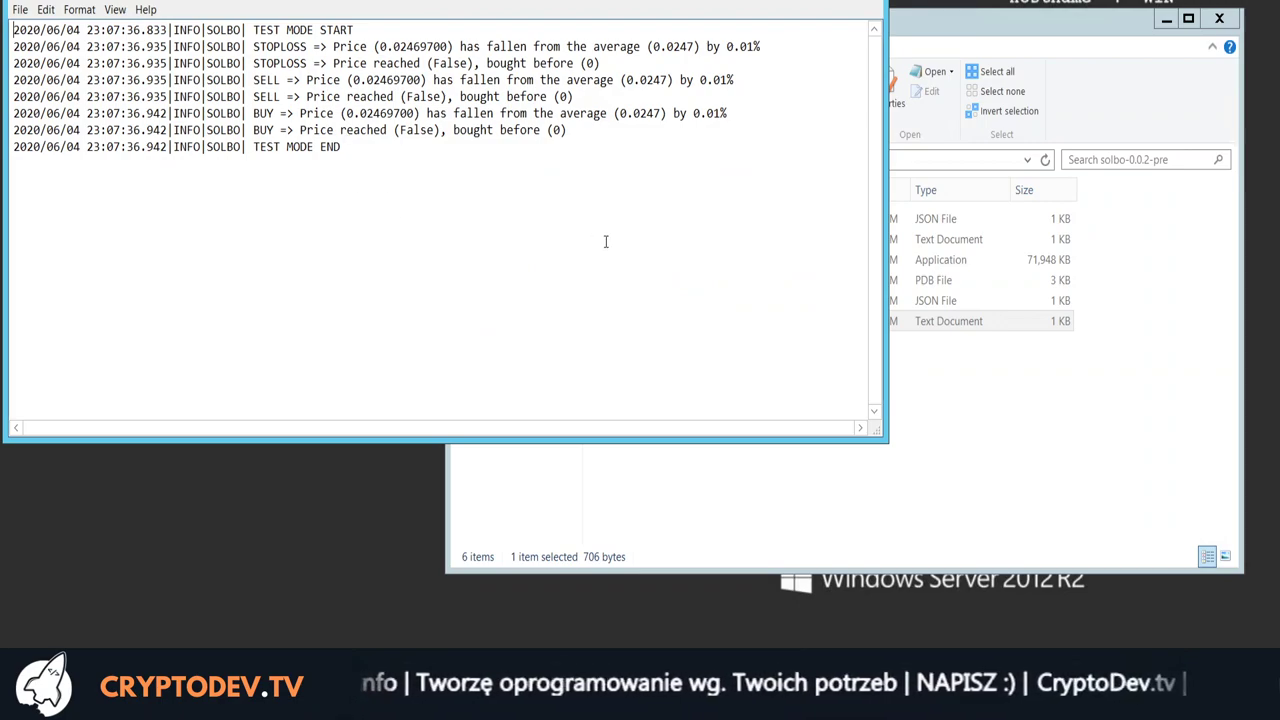
key(alt+F4)
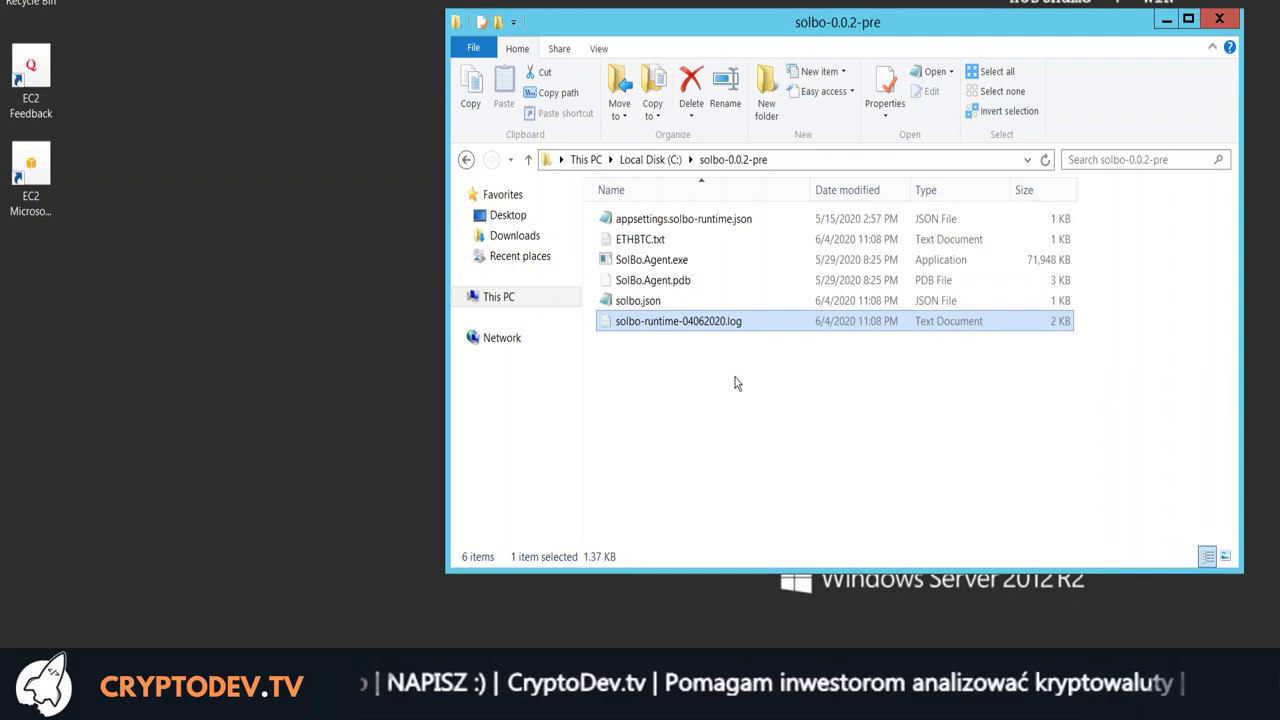
Reopen ETHBTC.txt and solbo-runtime-04062020.log to check for new price and log entries, closing each file after reading.
double_click(646, 242)
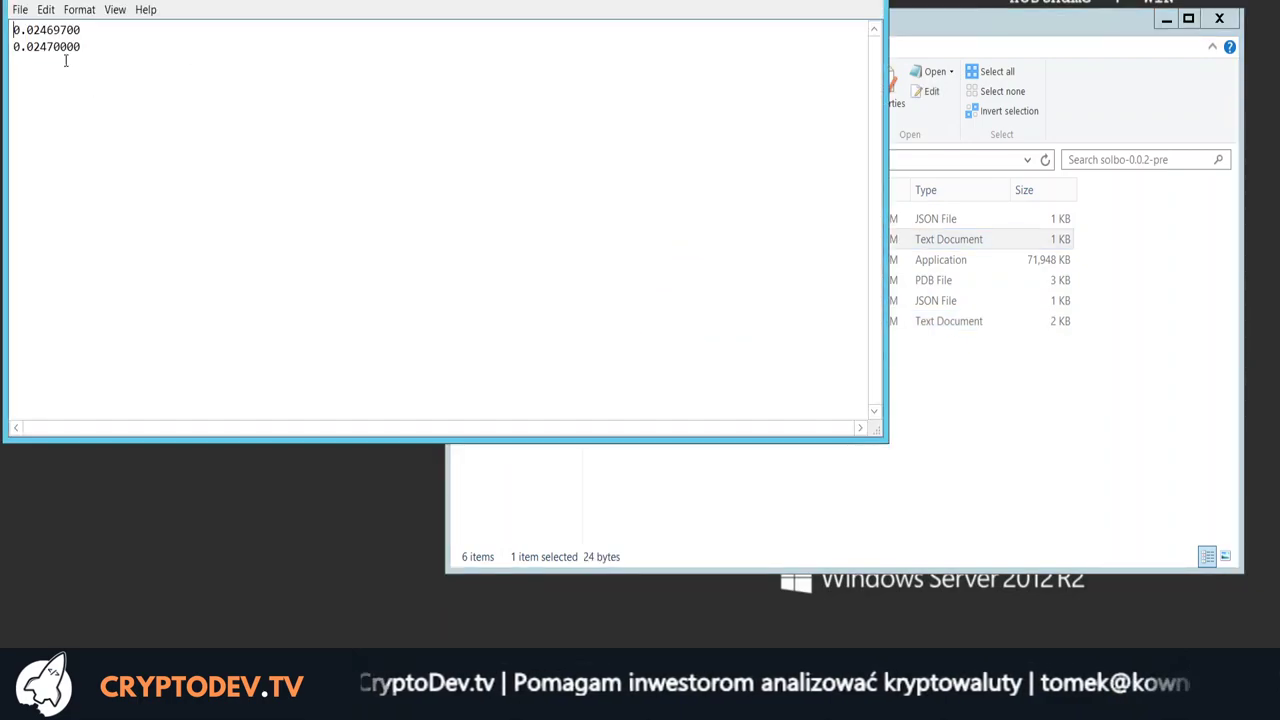
key(alt+F4)
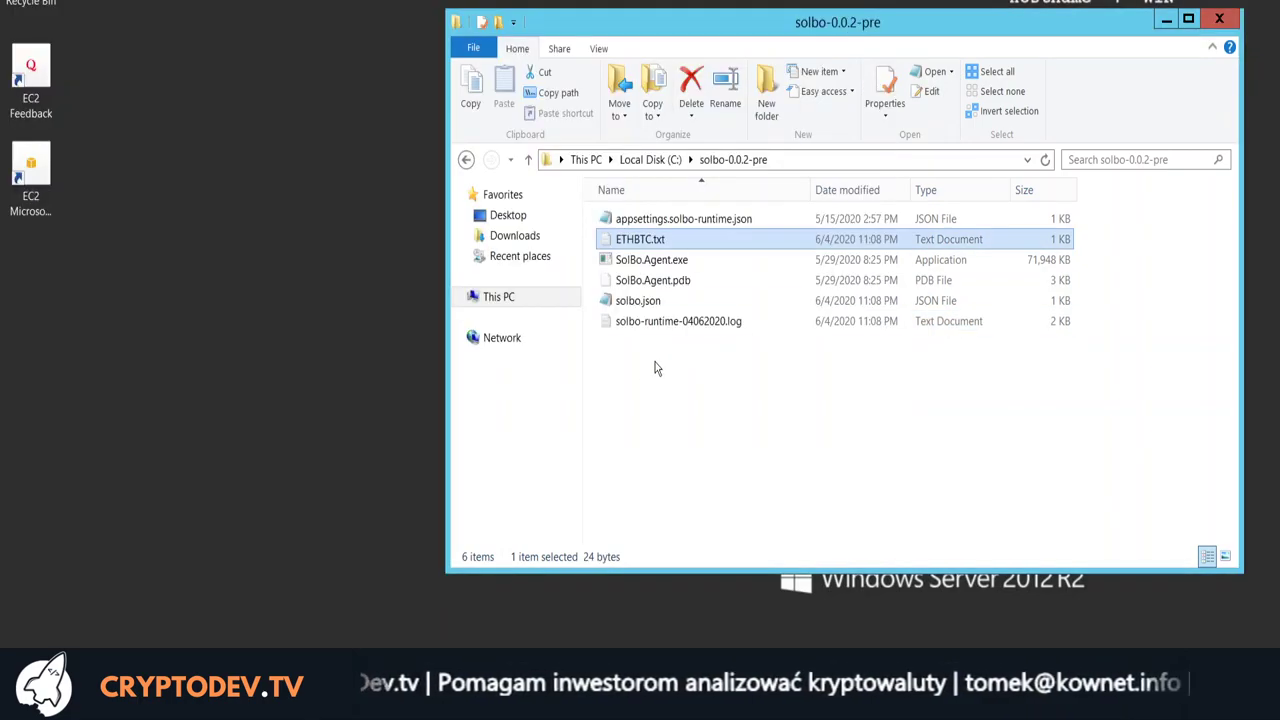
click(680, 333)
double_click(680, 333)
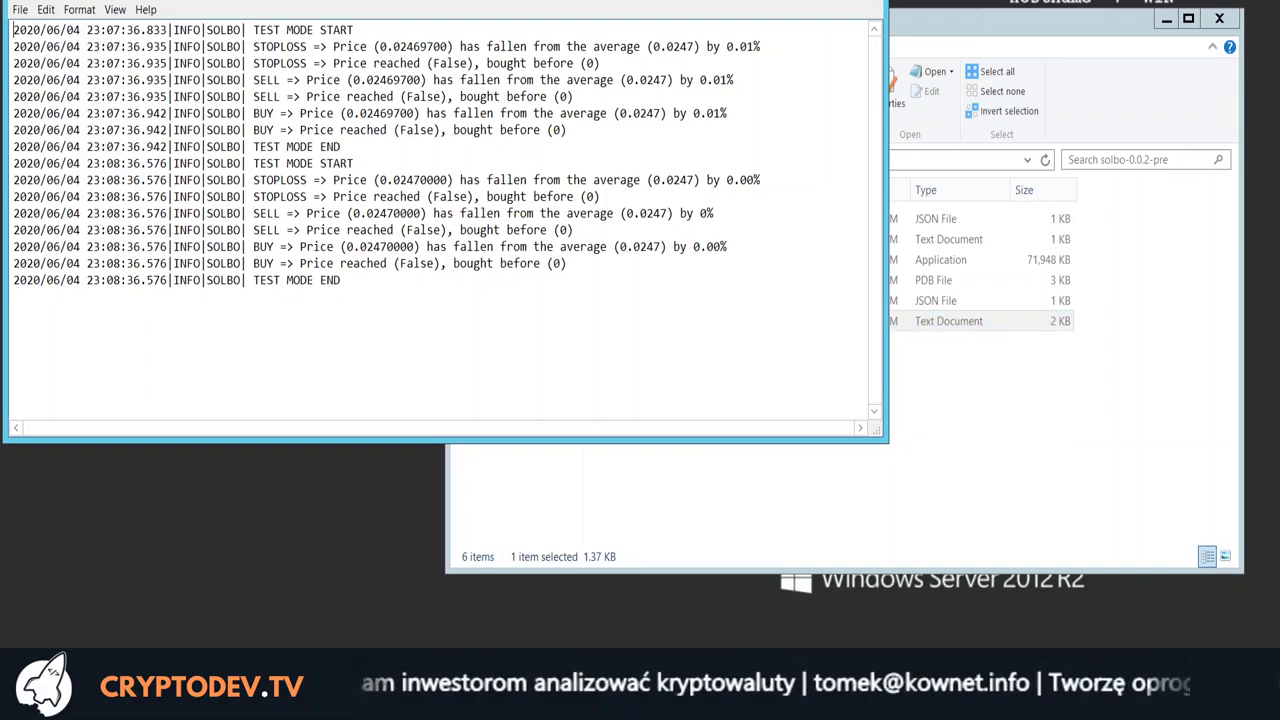
key(alt+F4)
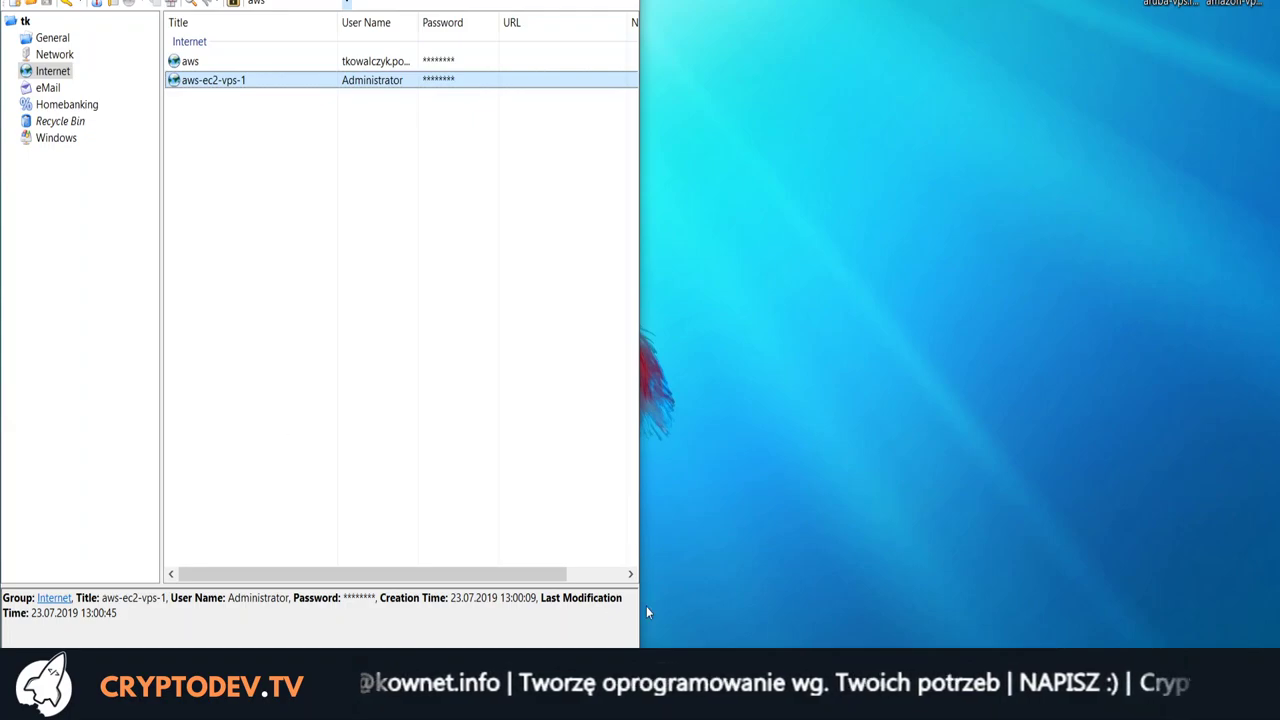
Switch to the web browser and search for "amazon vps" in a new tab.
mouse_move(472, 700)
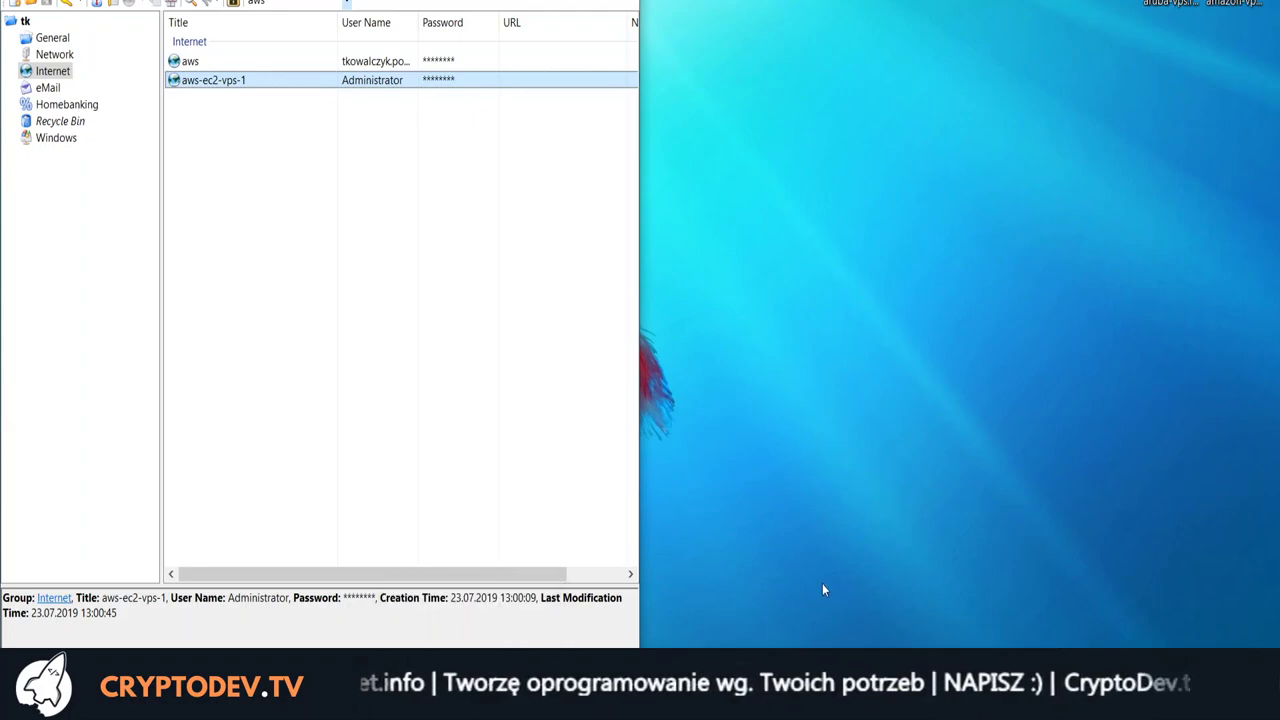
click(472, 700)
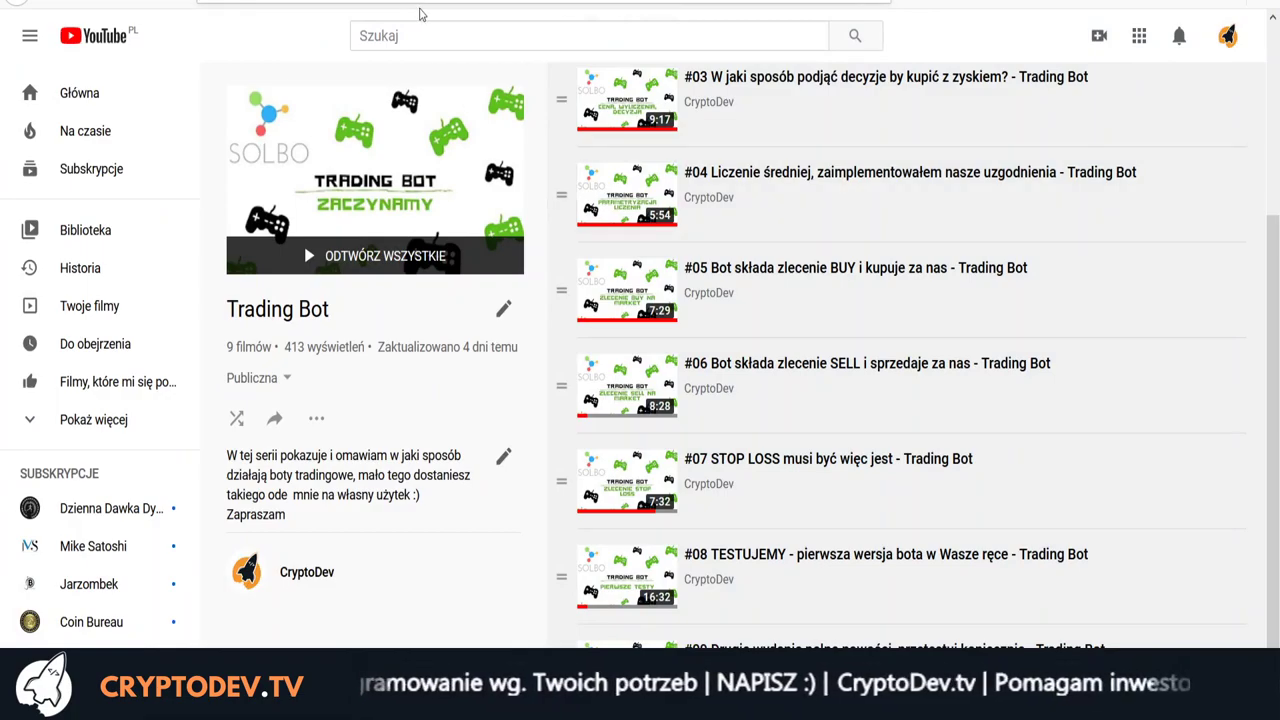
key(ctrl+t)
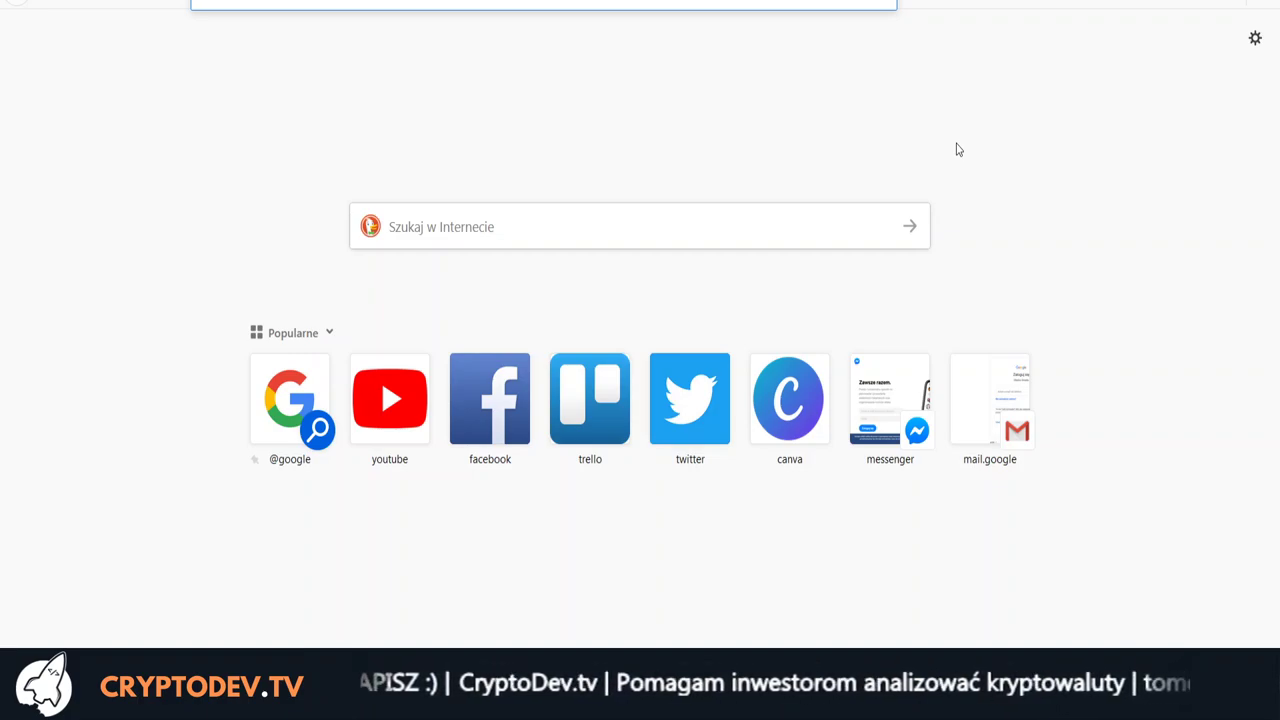
text(amaz)
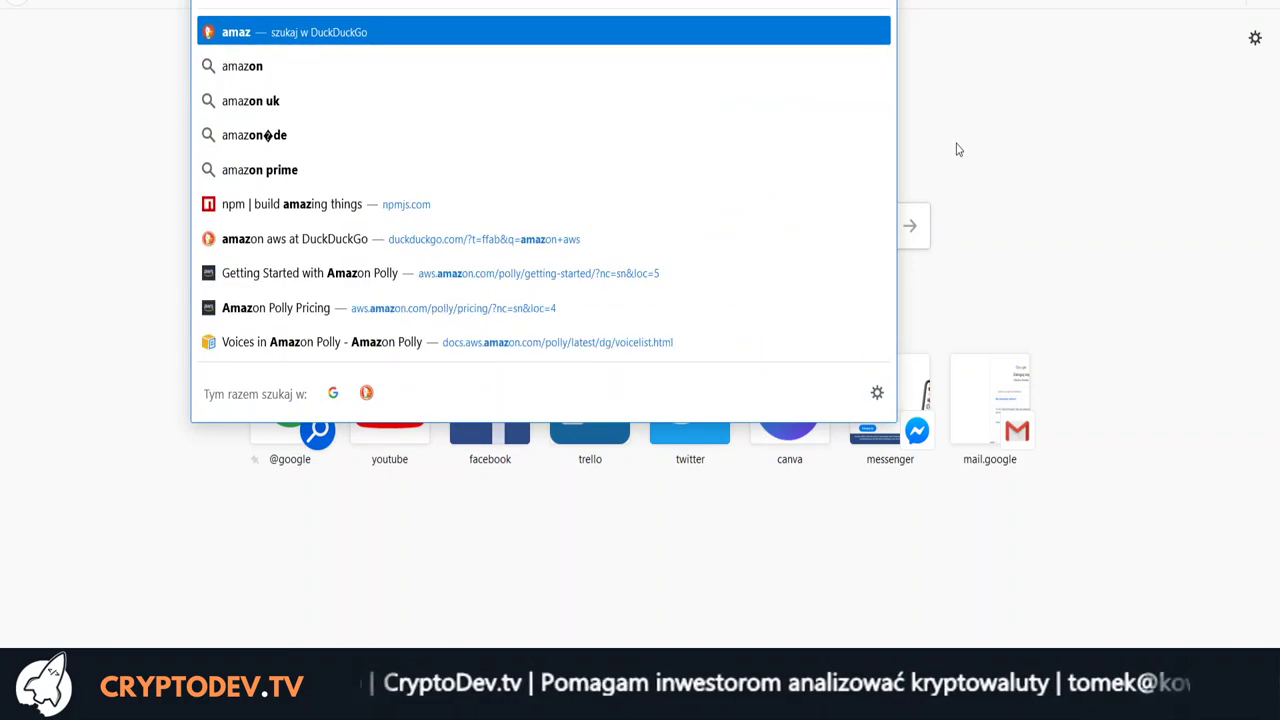
text(on vps)
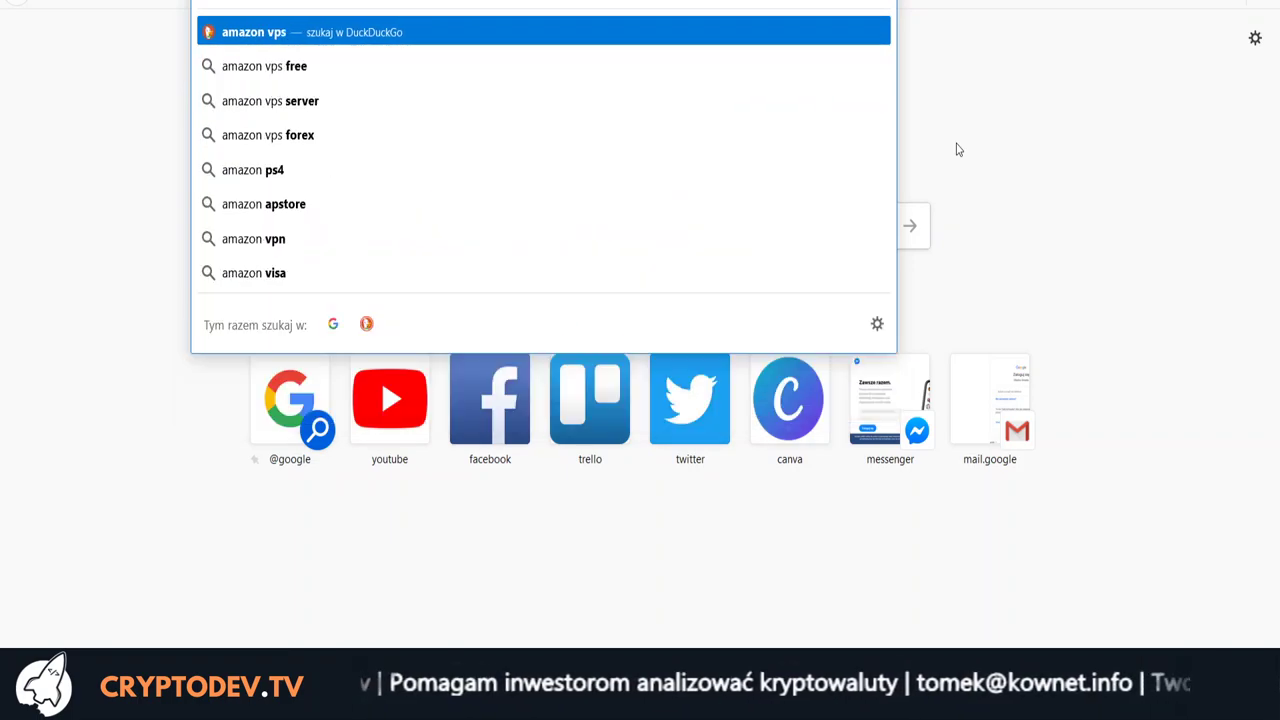
key(Return)
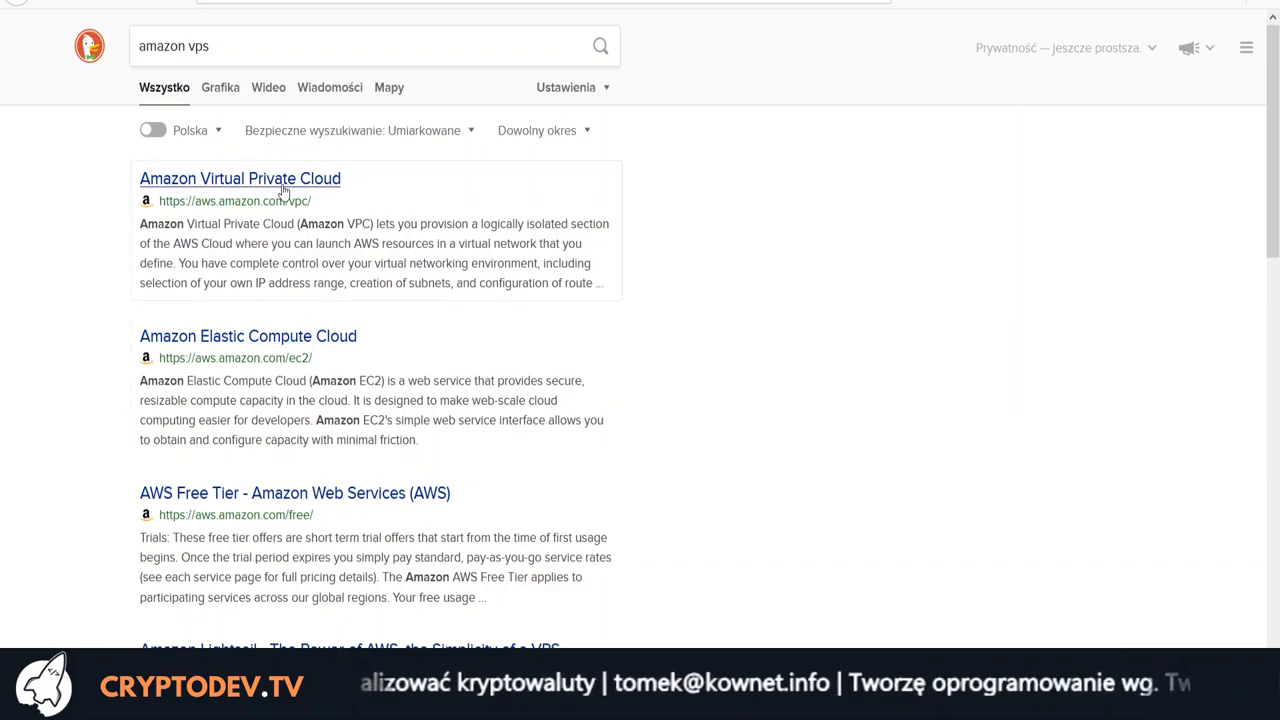
Open the AWS Free Tier page from the search results and examine the free EC2, S3 and RDS offers.
scroll(712, 367, down, 1)
scroll(712, 367, down, 2)
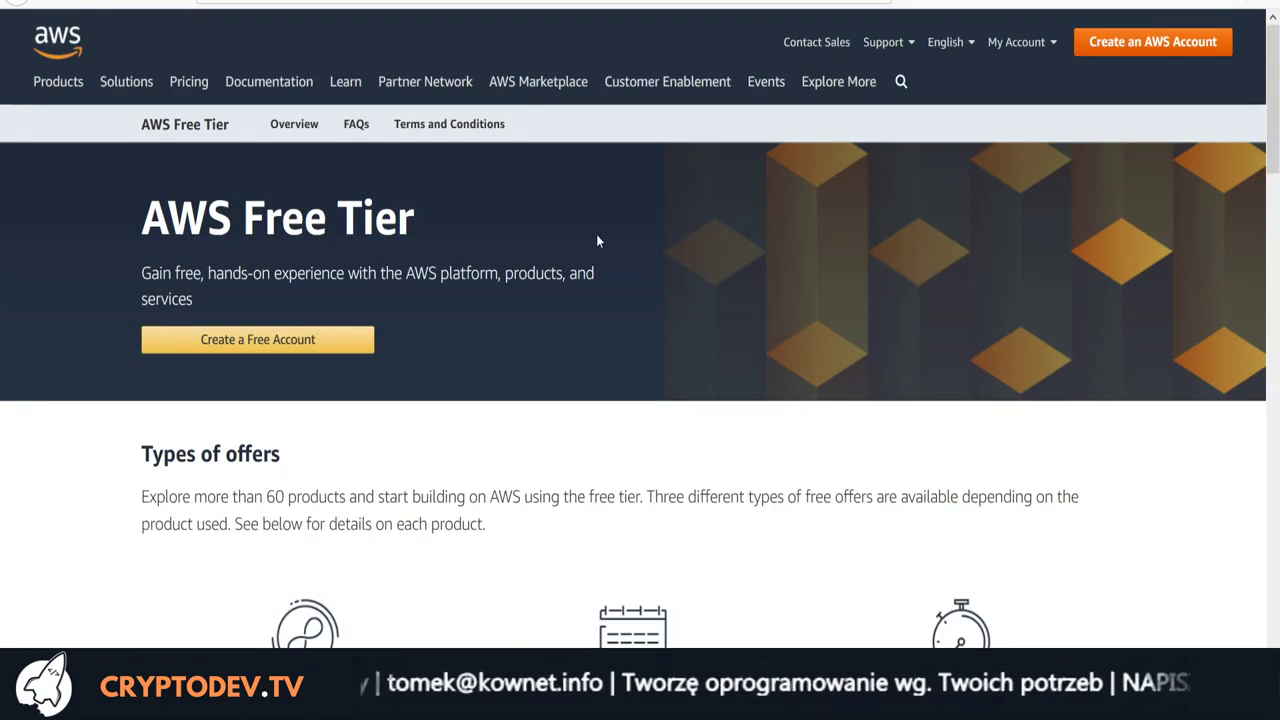
scroll(558, 217, down, 5)
scroll(558, 224, down, 1)
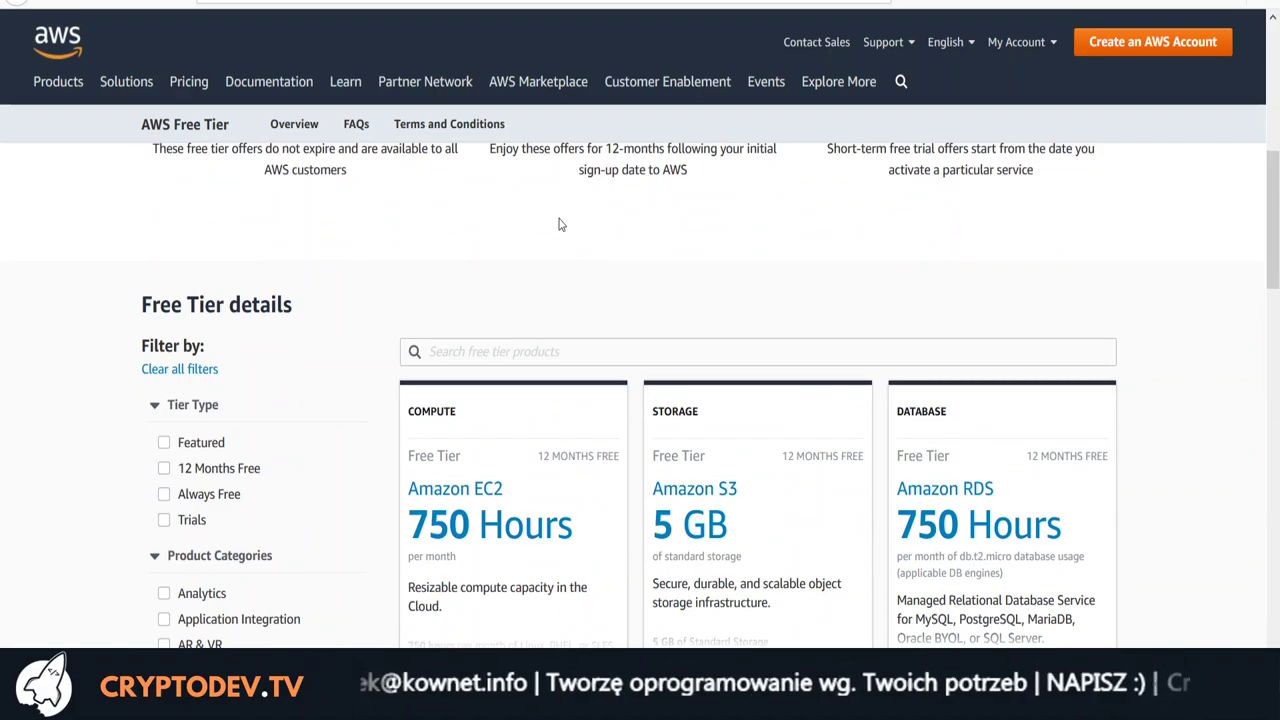
scroll(651, 229, down, 2)
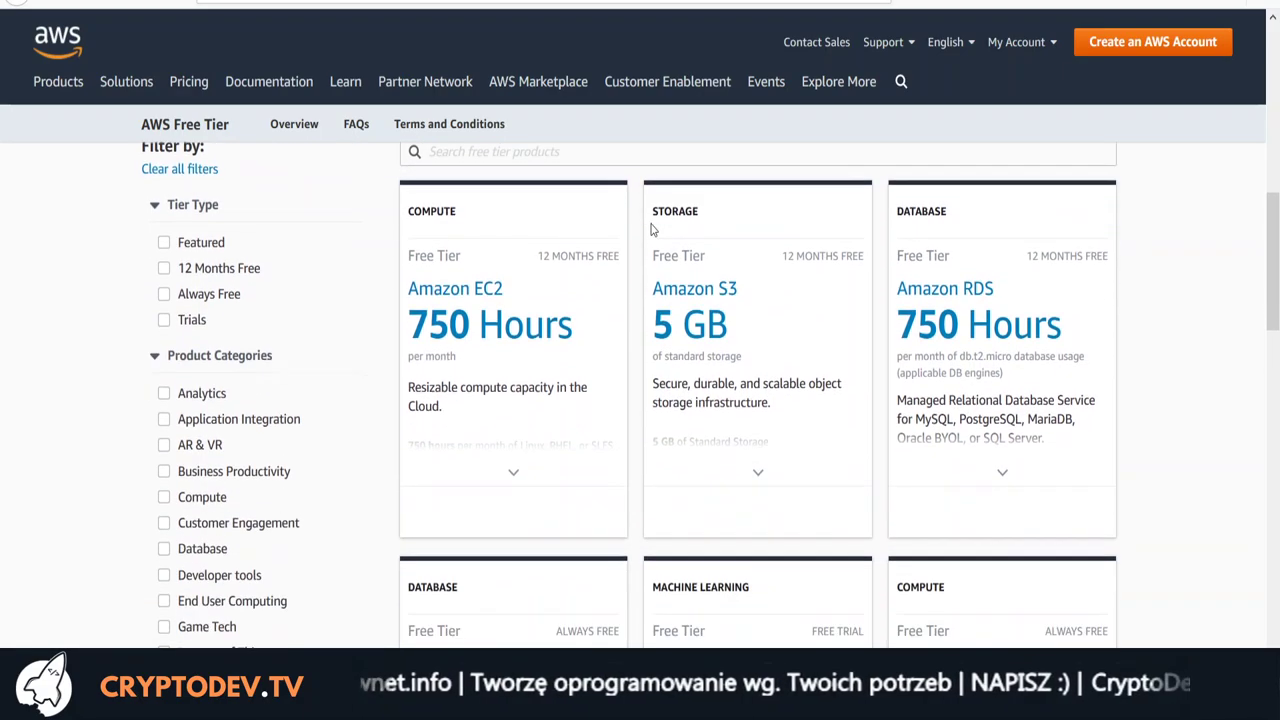
mouse_move(954, 257)
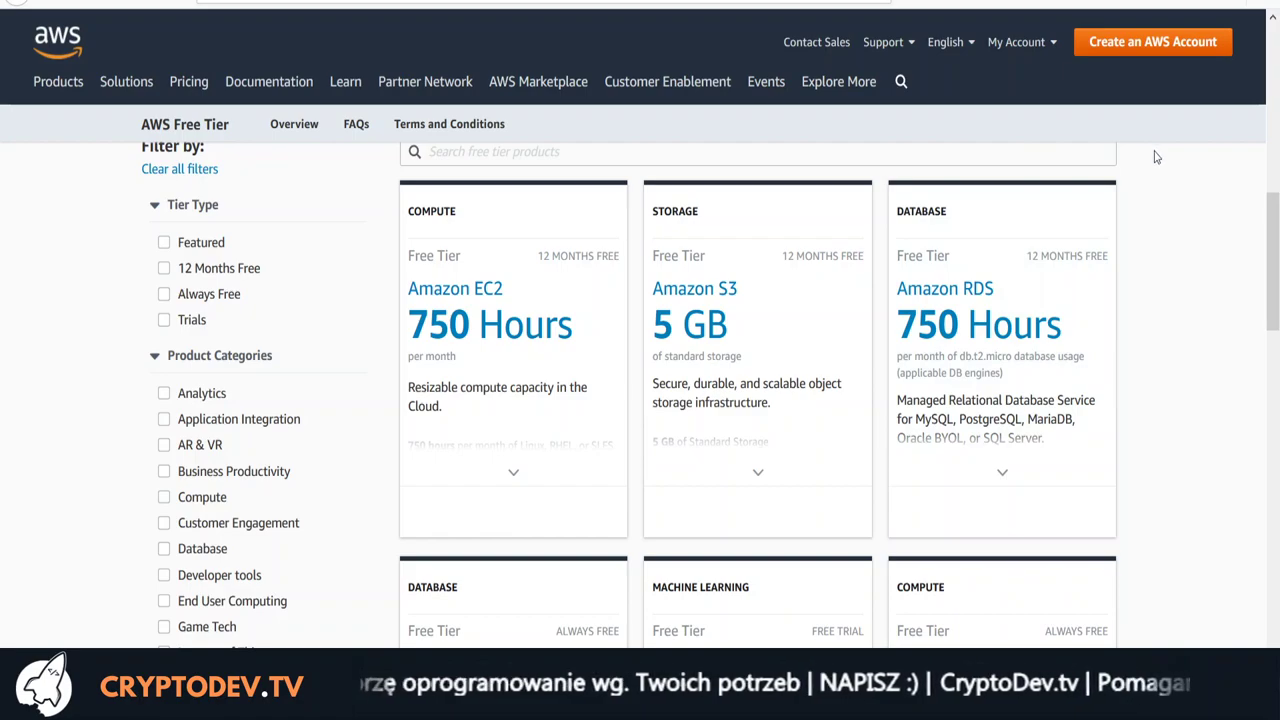
click(667, 81)
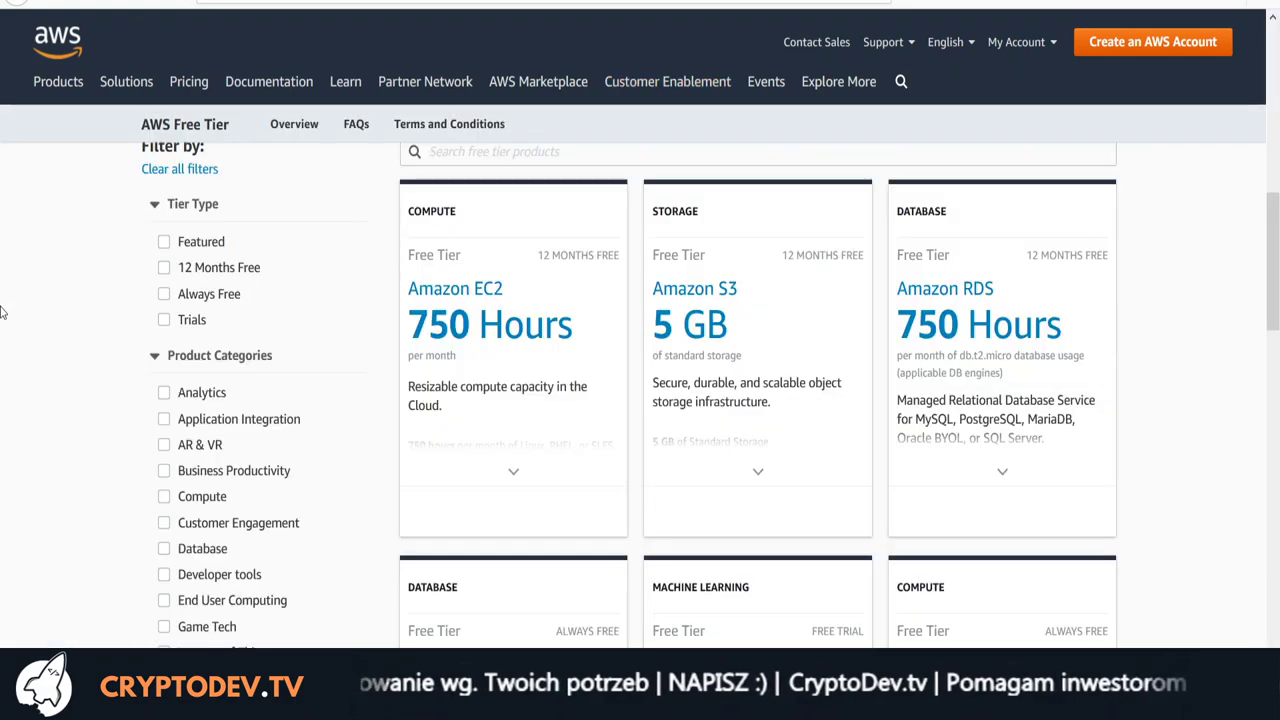
mouse_move(770, 346)
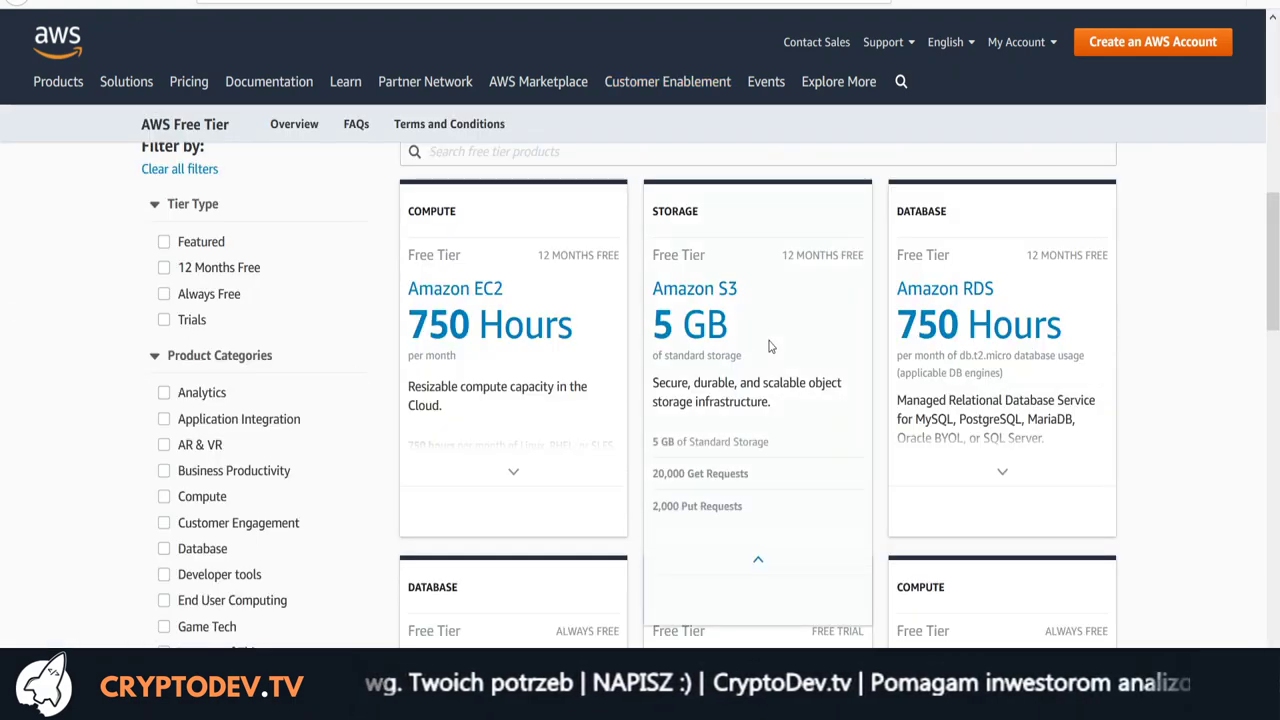